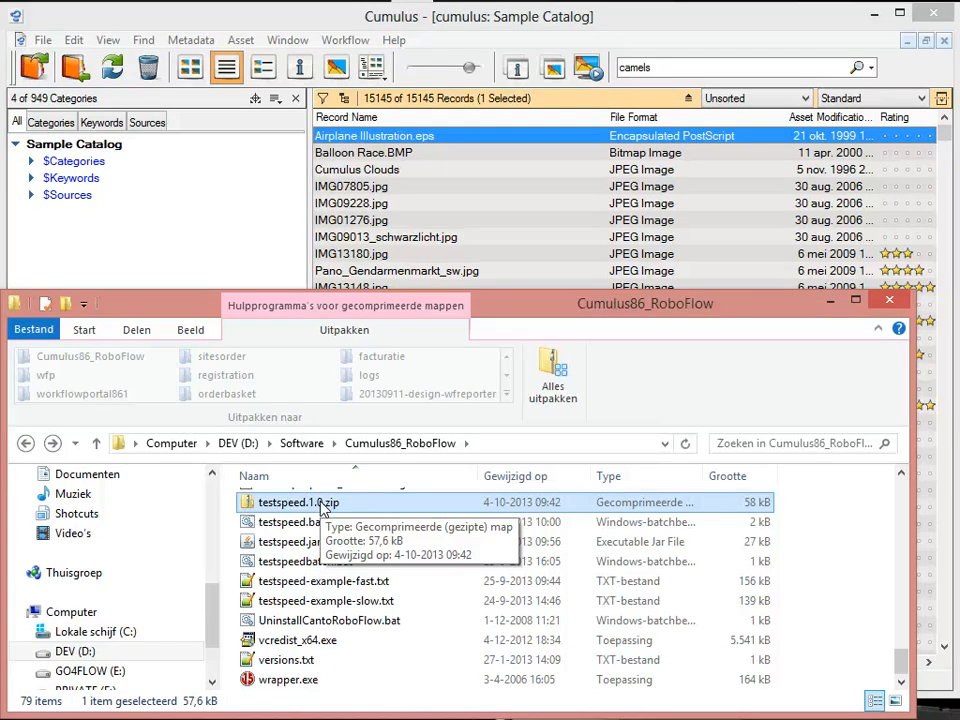
Open the testspeed.1.0.zip archive and look over its batch files, jar file and example text files
{"action": "double_click", "coordinate": [248, 504]}
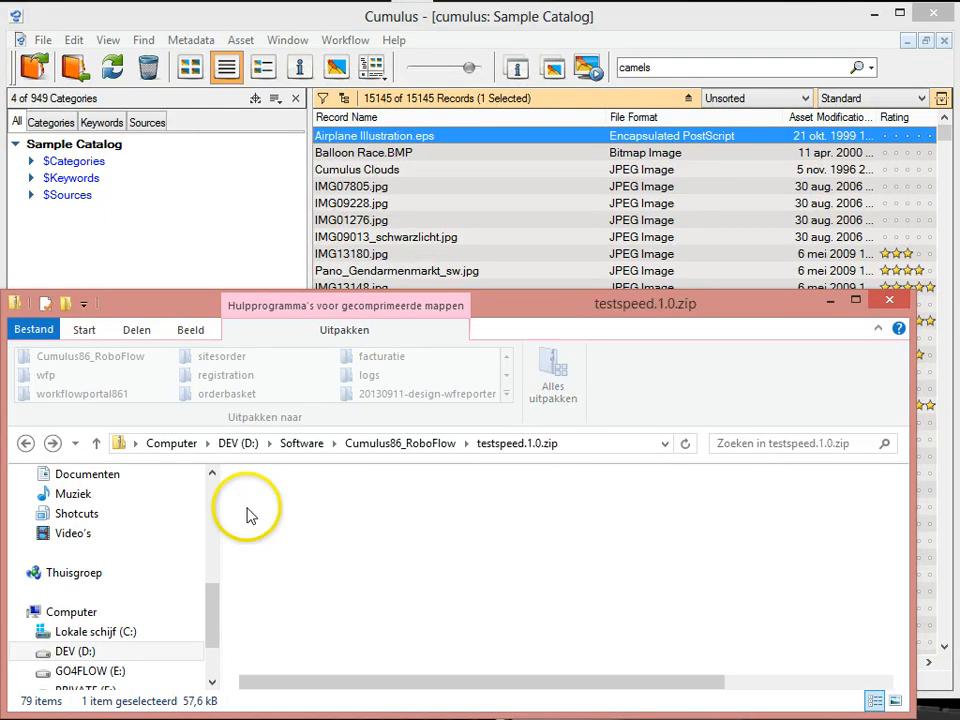
{"action": "left_click", "coordinate": [325, 523]}
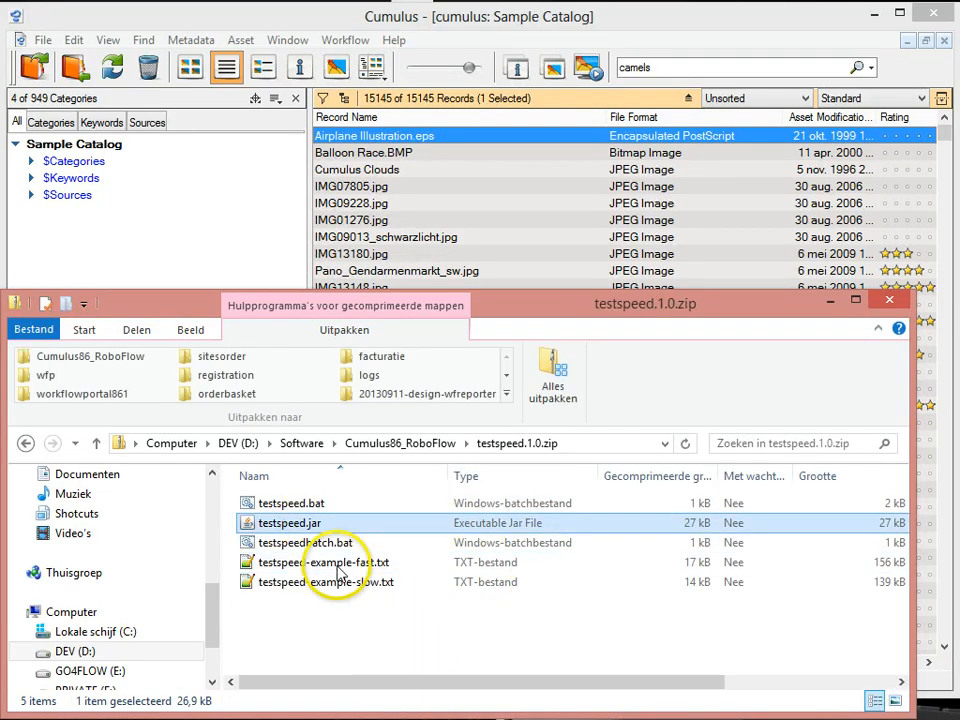
{"action": "left_click", "coordinate": [300, 505]}
{"action": "left_click", "coordinate": [322, 543]}
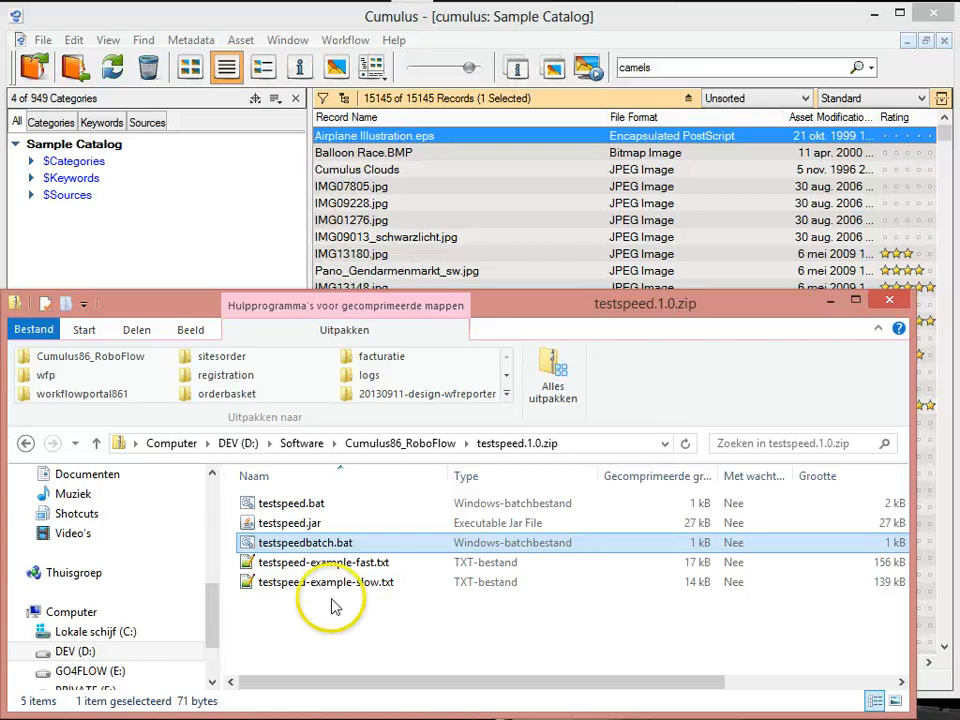
{"action": "left_click", "coordinate": [266, 566]}
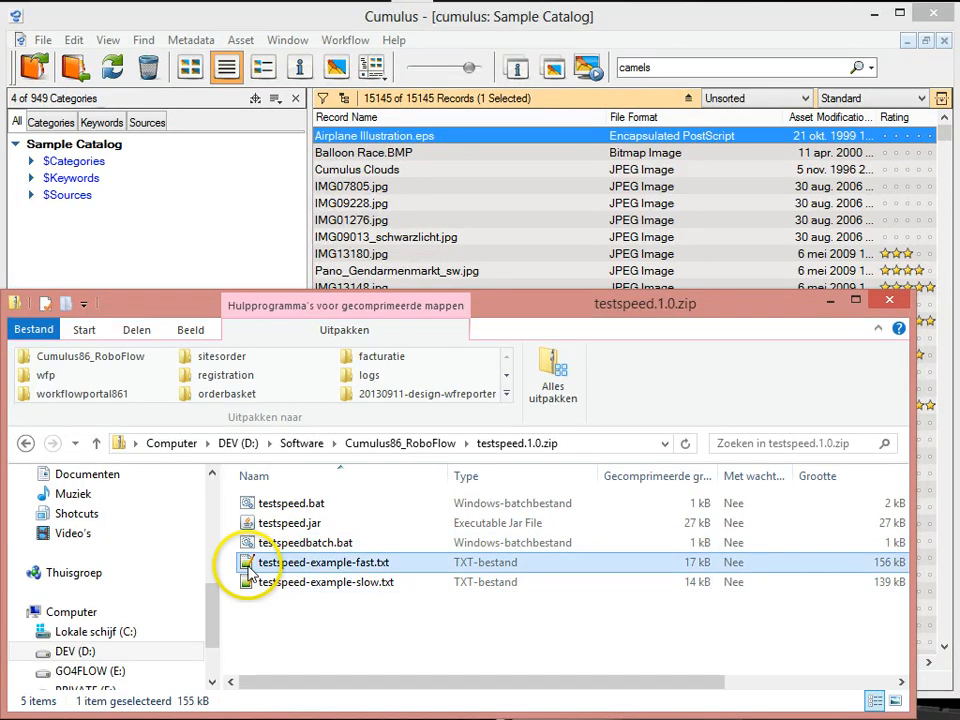
{"action": "left_click", "coordinate": [248, 585]}
{"action": "left_click", "coordinate": [258, 566]}
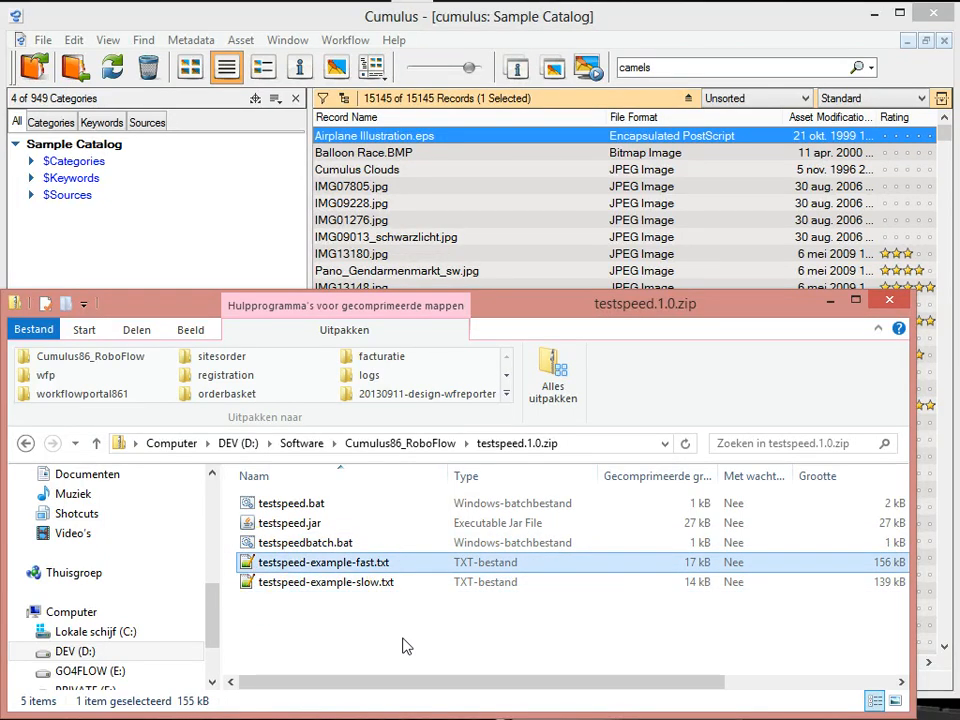
Open testspeed-example-fast.txt and examine its per-file cataloging log entries and the timing summary at the end
{"action": "left_click", "coordinate": [318, 568]}
{"action": "double_click", "coordinate": [320, 572]}
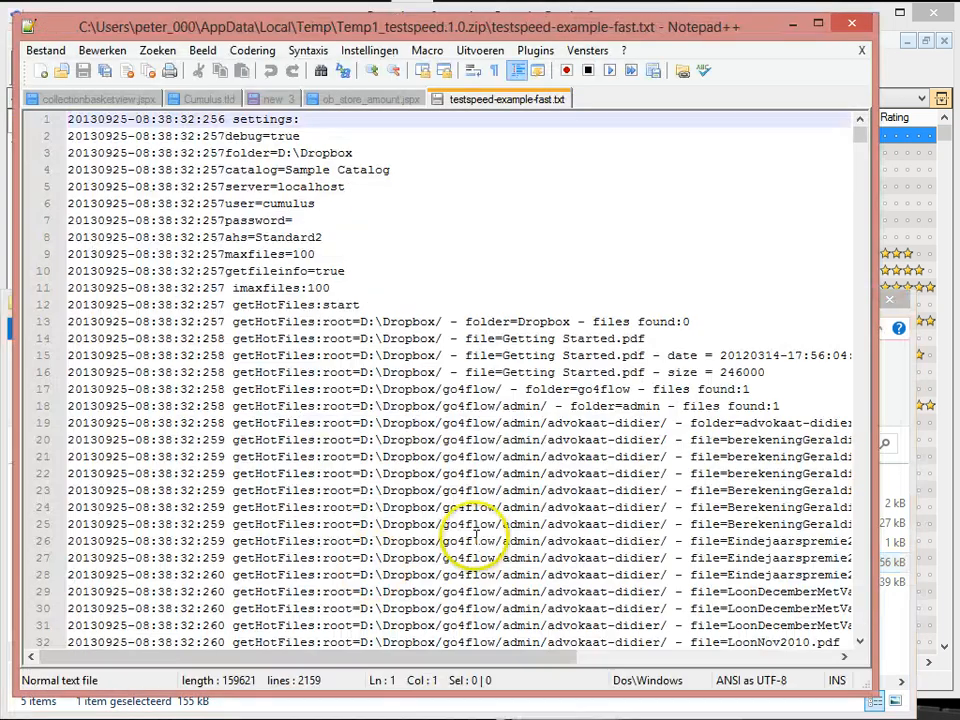
{"action": "left_click_drag", "start_coordinate": [863, 132], "coordinate": [857, 634]}
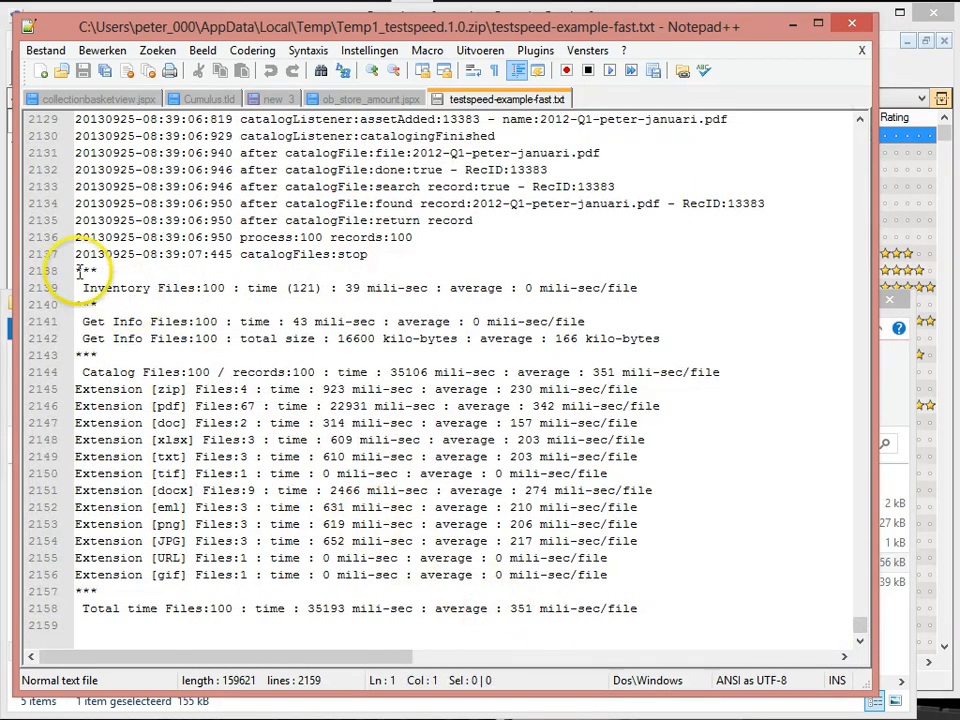
{"action": "left_click_drag", "start_coordinate": [75, 271], "coordinate": [707, 624]}
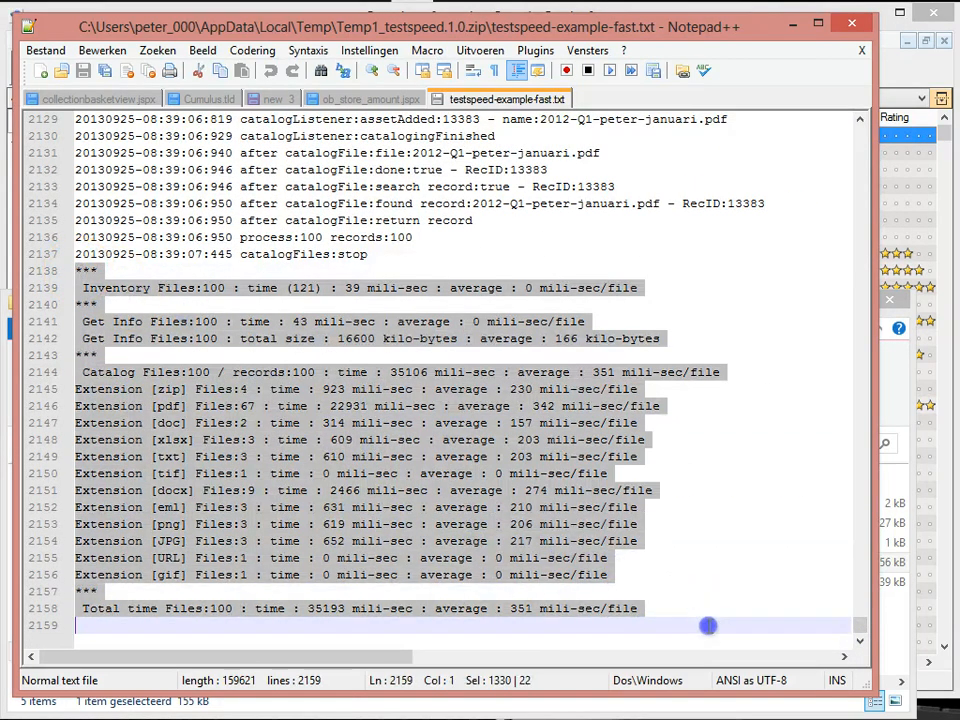
{"action": "left_click_drag", "start_coordinate": [857, 626], "coordinate": [857, 548]}
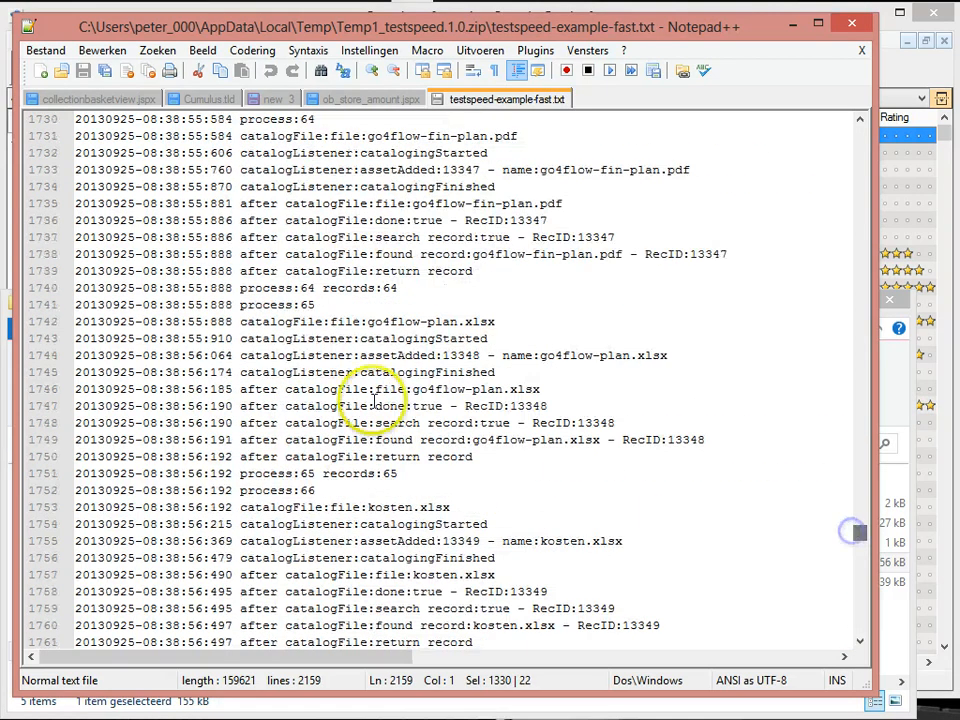
{"action": "left_click_drag", "start_coordinate": [128, 356], "coordinate": [437, 524]}
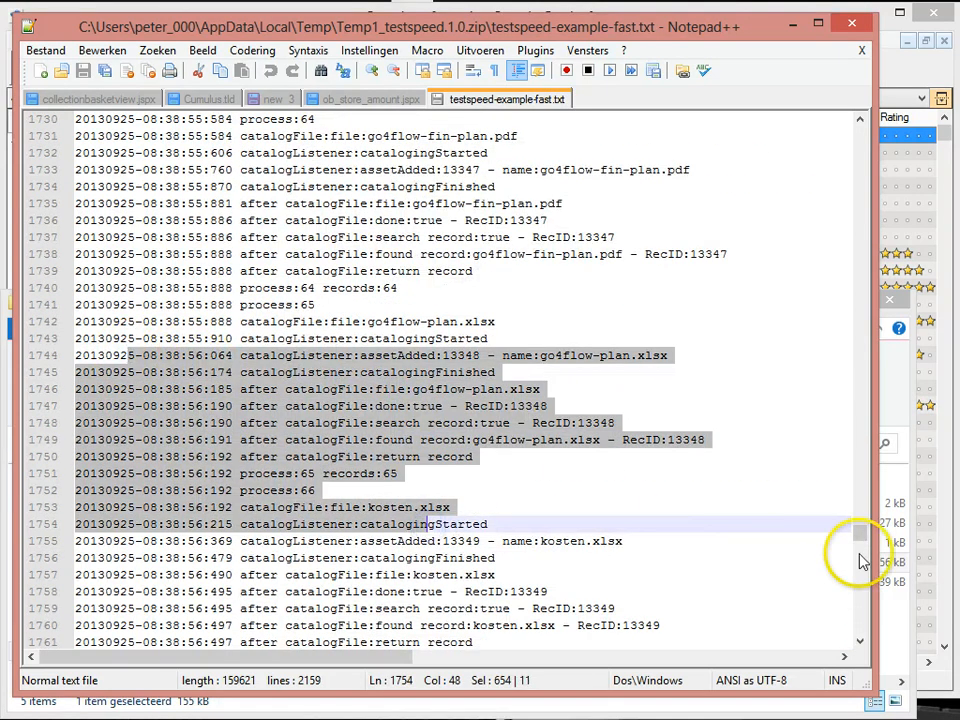
{"action": "left_click", "coordinate": [44, 546]}
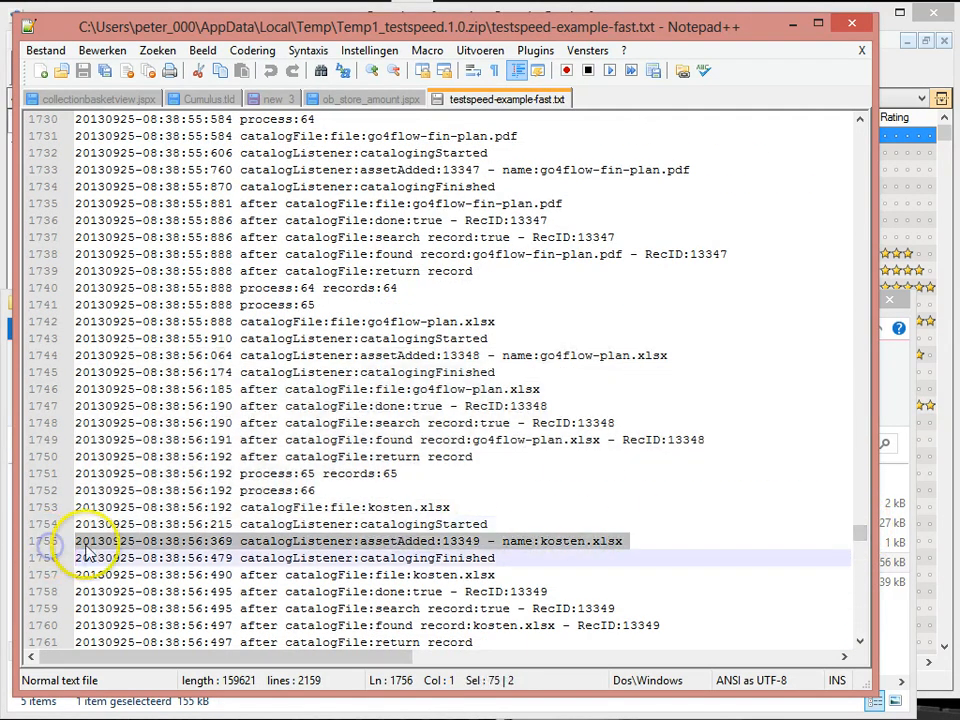
{"action": "left_click", "coordinate": [95, 541]}
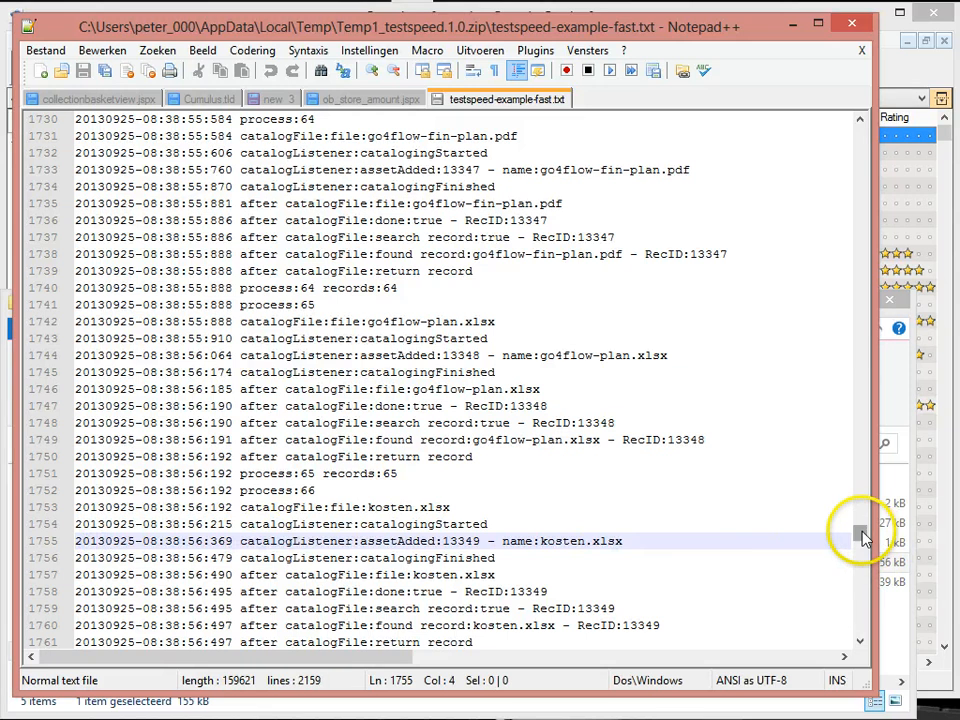
{"action": "left_click_drag", "start_coordinate": [860, 534], "coordinate": [870, 640]}
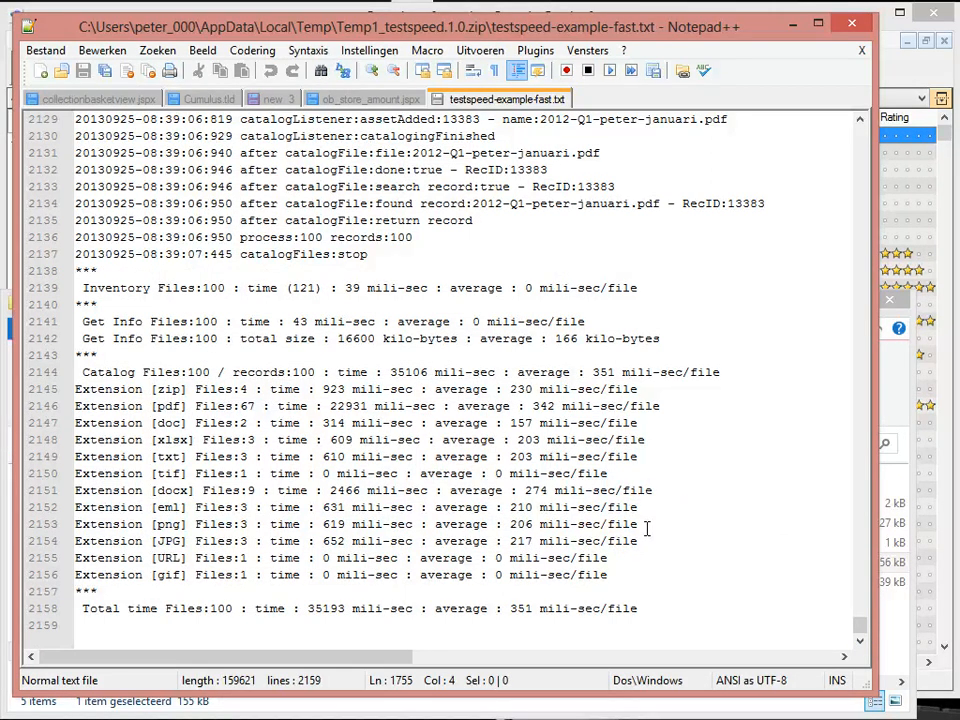
Close testspeed-example-fast.txt and minimize the text editor to get back to the archive's file list
{"action": "right_click", "coordinate": [494, 100]}
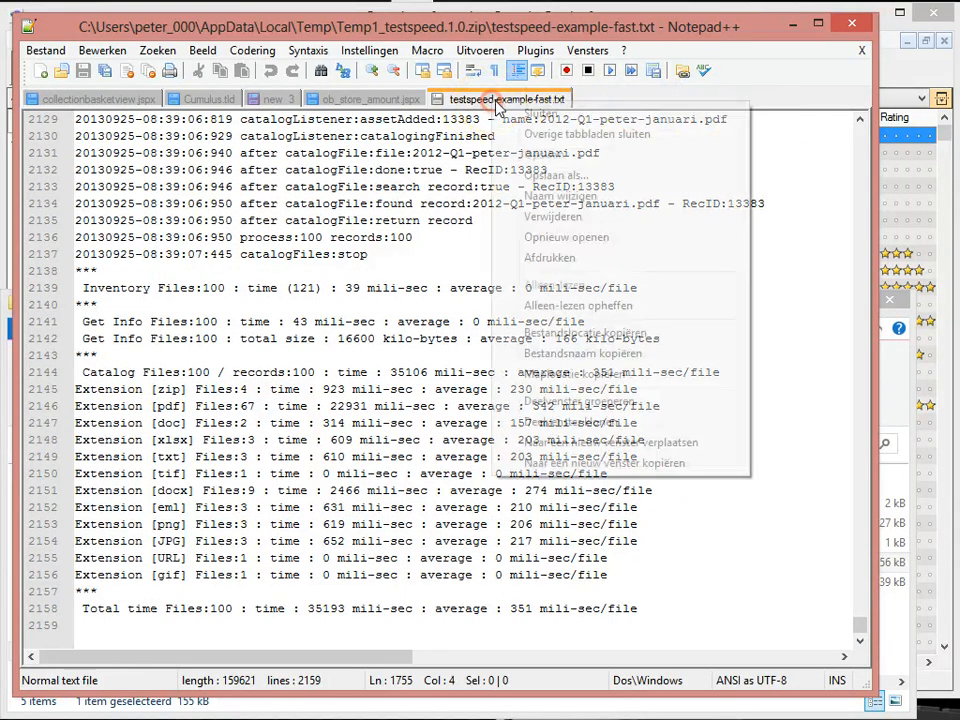
{"action": "left_click", "coordinate": [540, 113]}
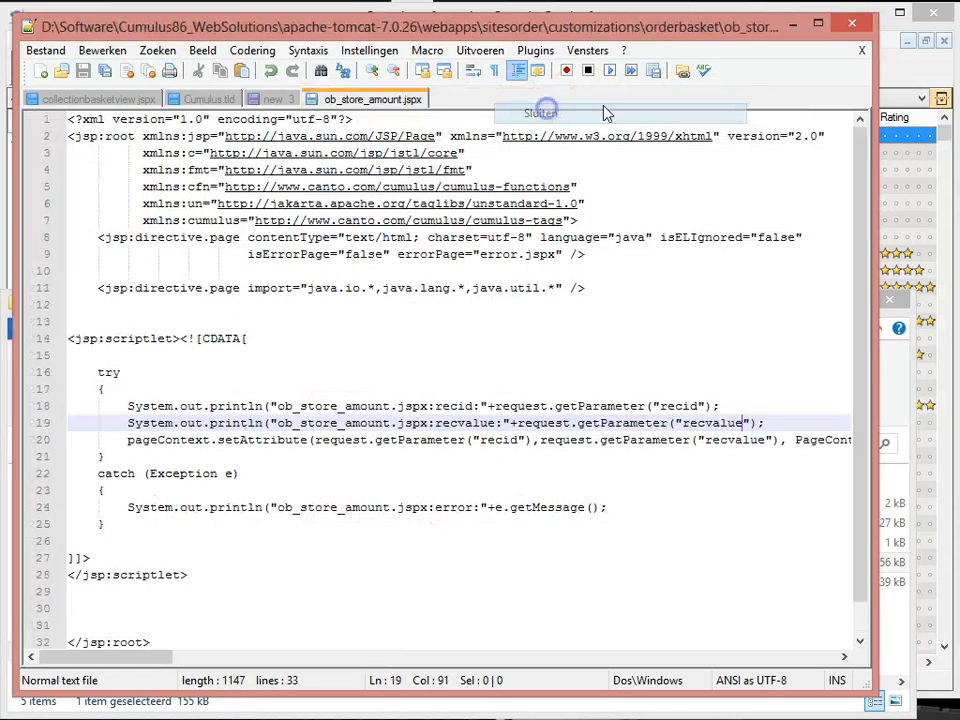
{"action": "left_click", "coordinate": [790, 22]}
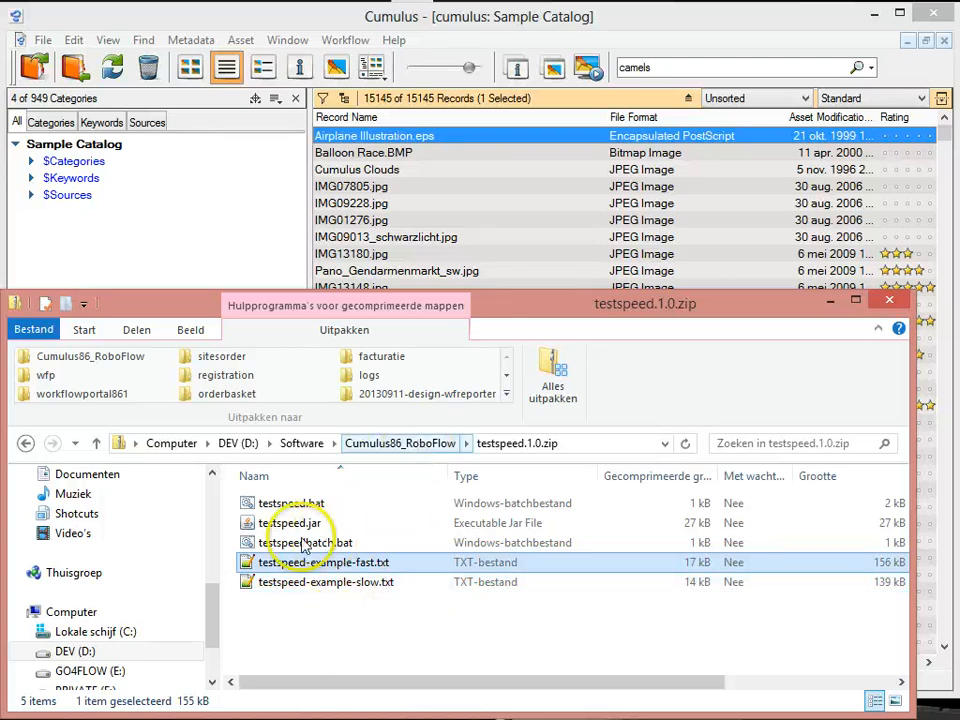
Return to the Cumulus86_RoboFlow folder and open its testspeed.bat for editing in Kladblok
{"action": "left_click", "coordinate": [398, 453]}
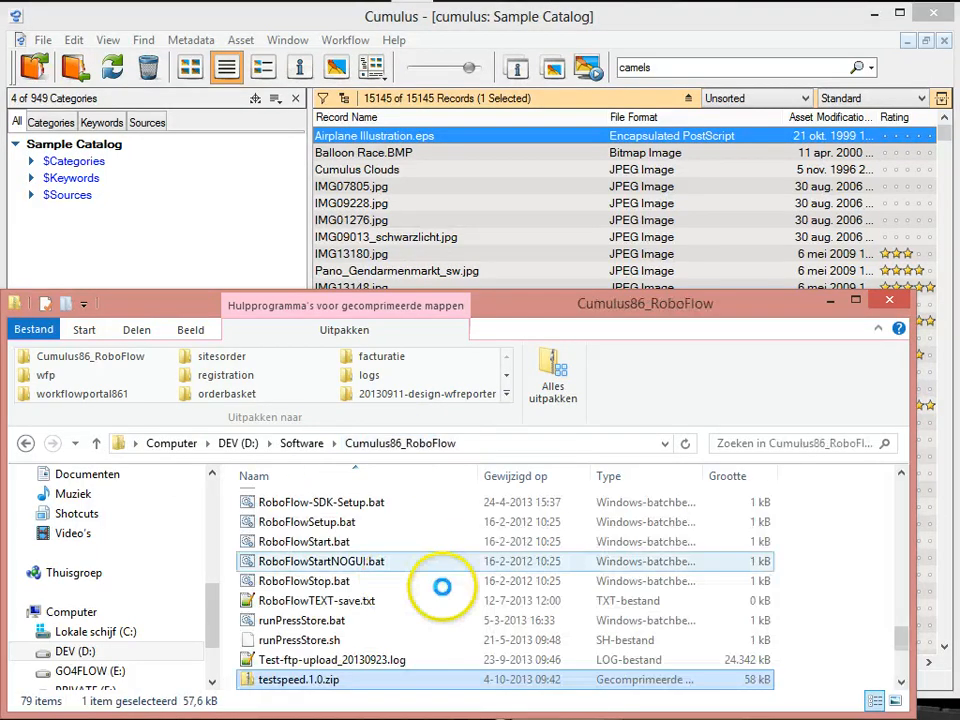
{"action": "scroll", "coordinate": [611, 579], "scroll_direction": "down", "scroll_amount": 3}
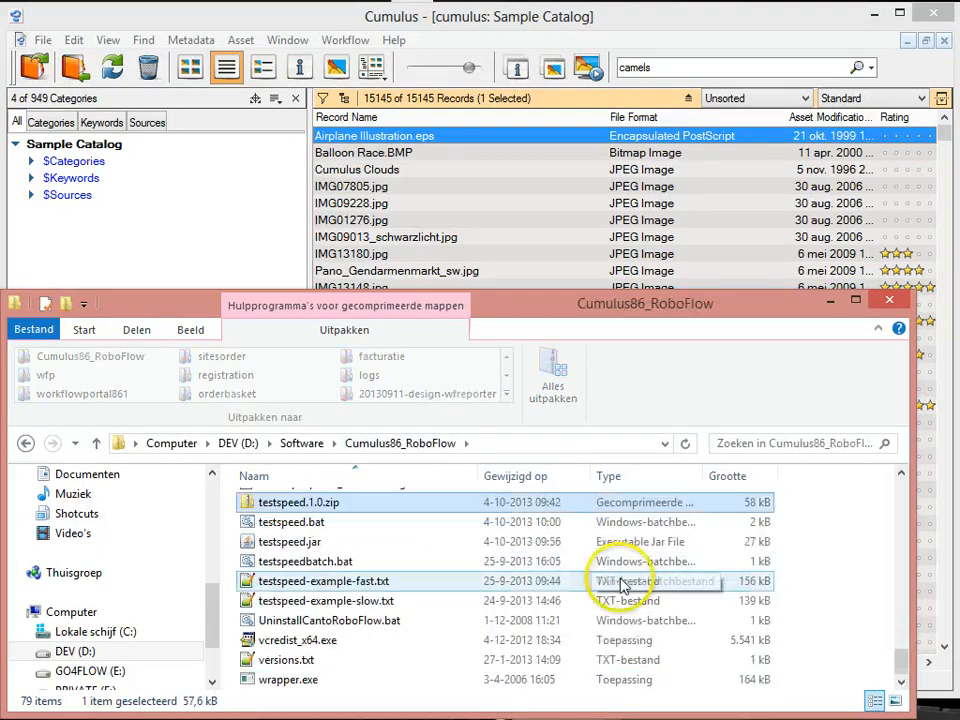
{"action": "left_click", "coordinate": [262, 521]}
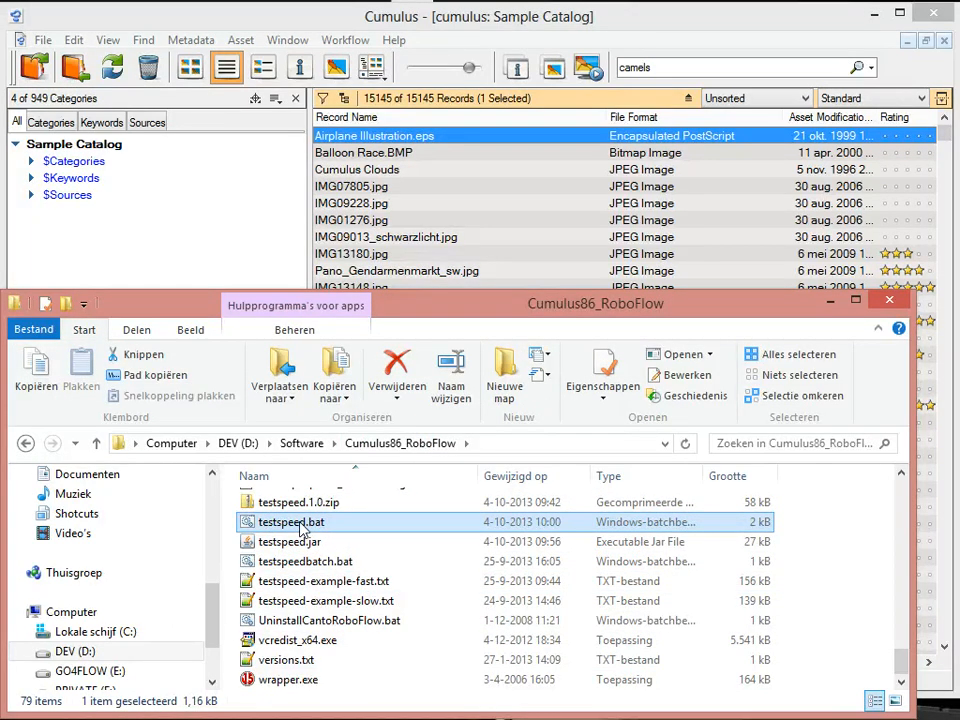
{"action": "right_click", "coordinate": [303, 528]}
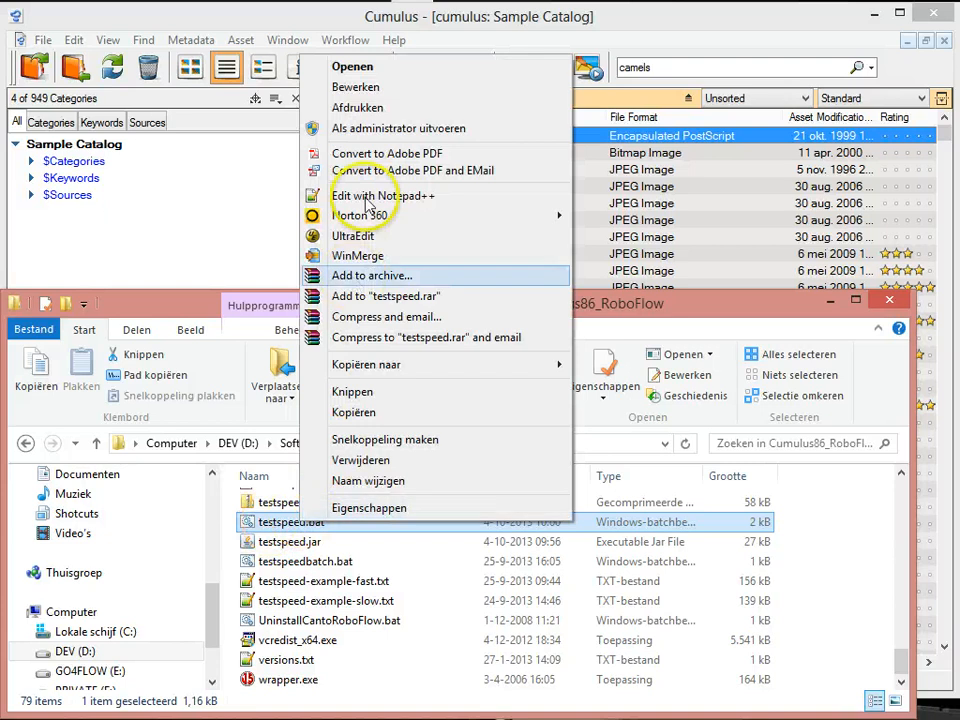
{"action": "left_click", "coordinate": [378, 92]}
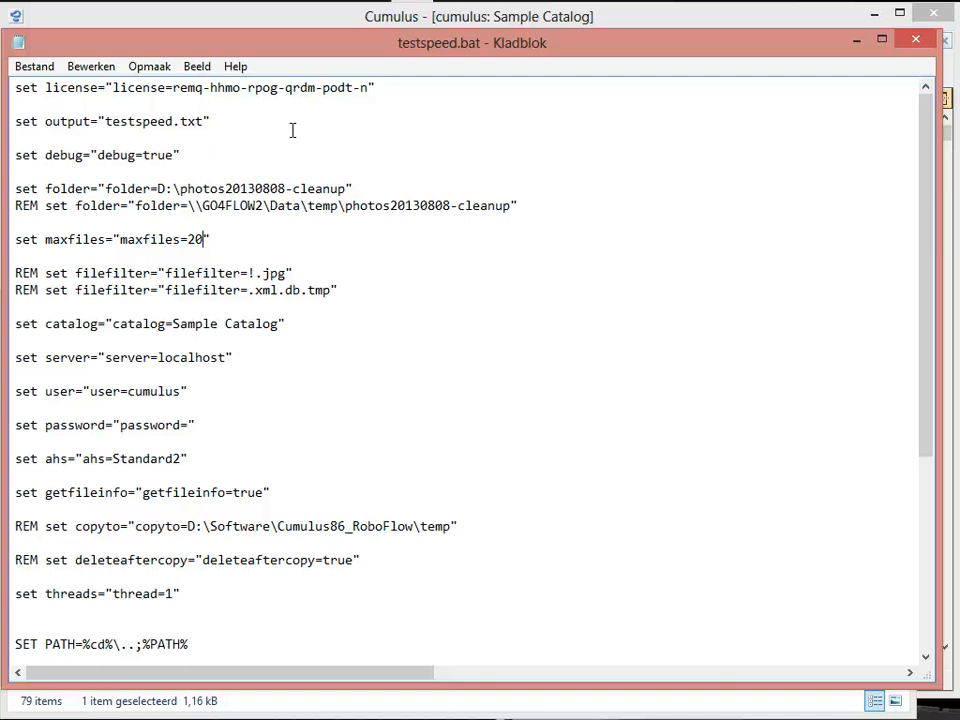
Comment out the license line at the start of testspeed.bat with REM and highlight its license key value
{"action": "left_click", "coordinate": [15, 88]}
{"action": "type", "text": "REM"}
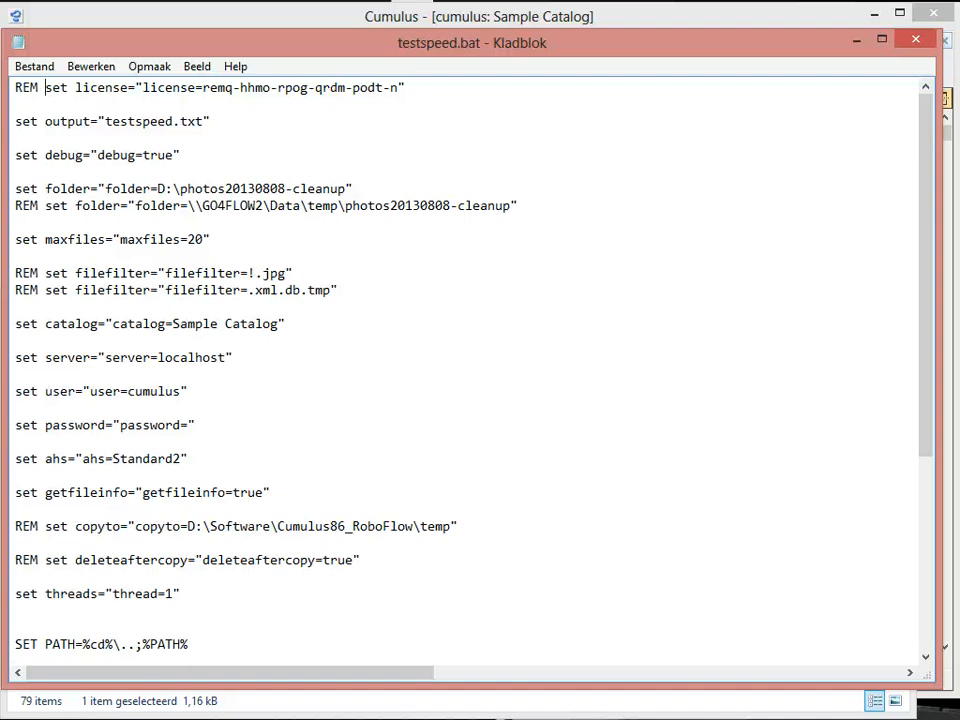
{"action": "left_click", "coordinate": [201, 87]}
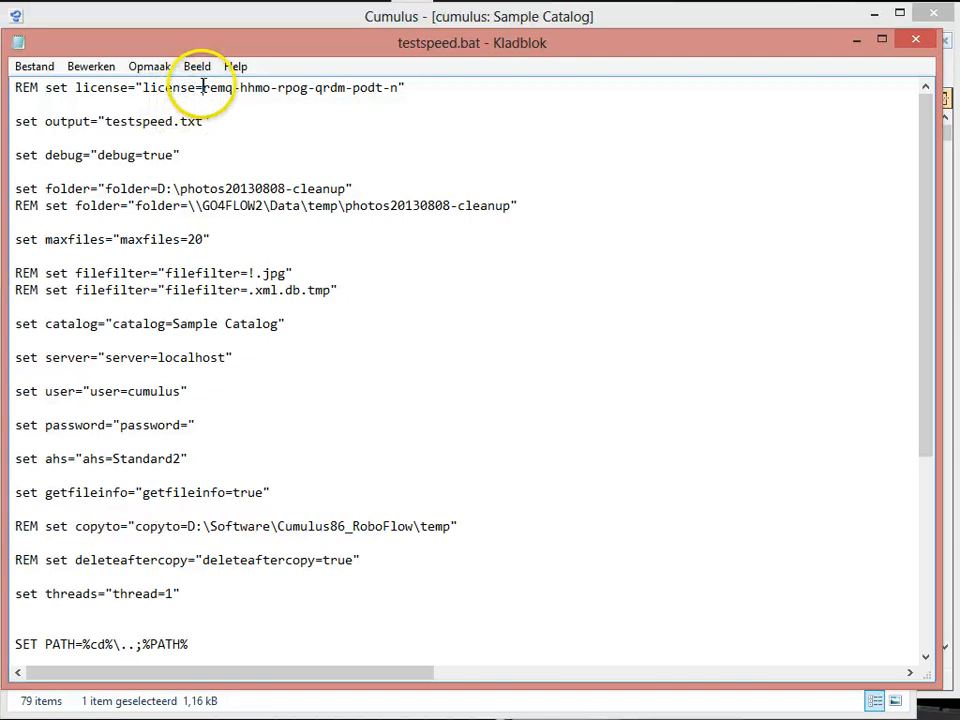
{"action": "left_click_drag", "start_coordinate": [203, 87], "coordinate": [397, 87]}
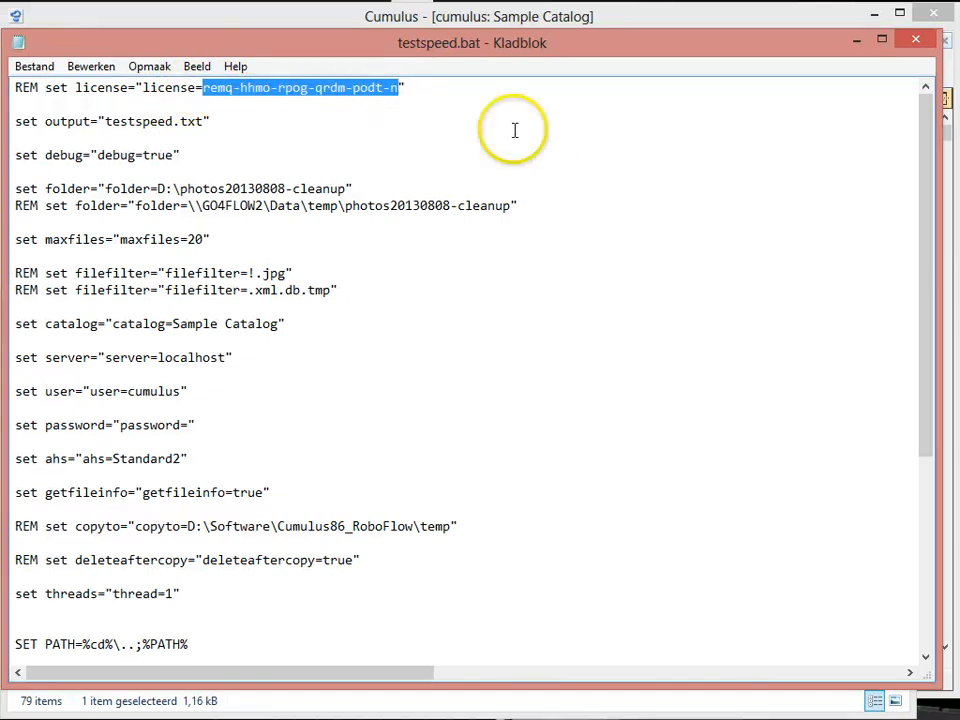
{"action": "left_click", "coordinate": [414, 89]}
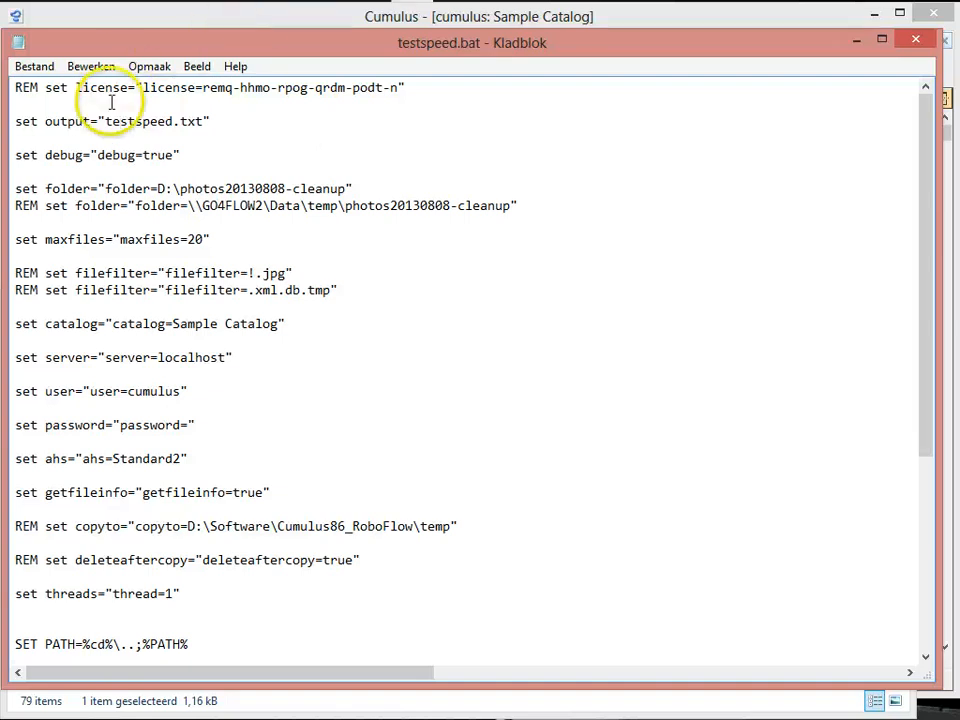
Examine the output file, debug and source folder settings in testspeed.bat
{"action": "left_click", "coordinate": [209, 121]}
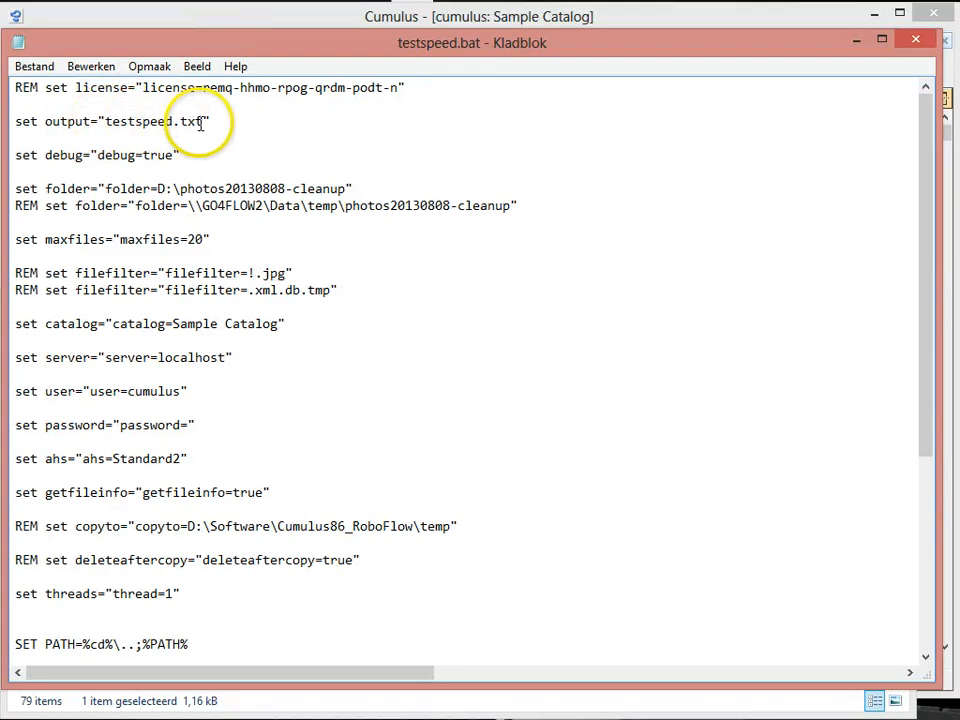
{"action": "left_click", "coordinate": [45, 121], "text": "shift"}
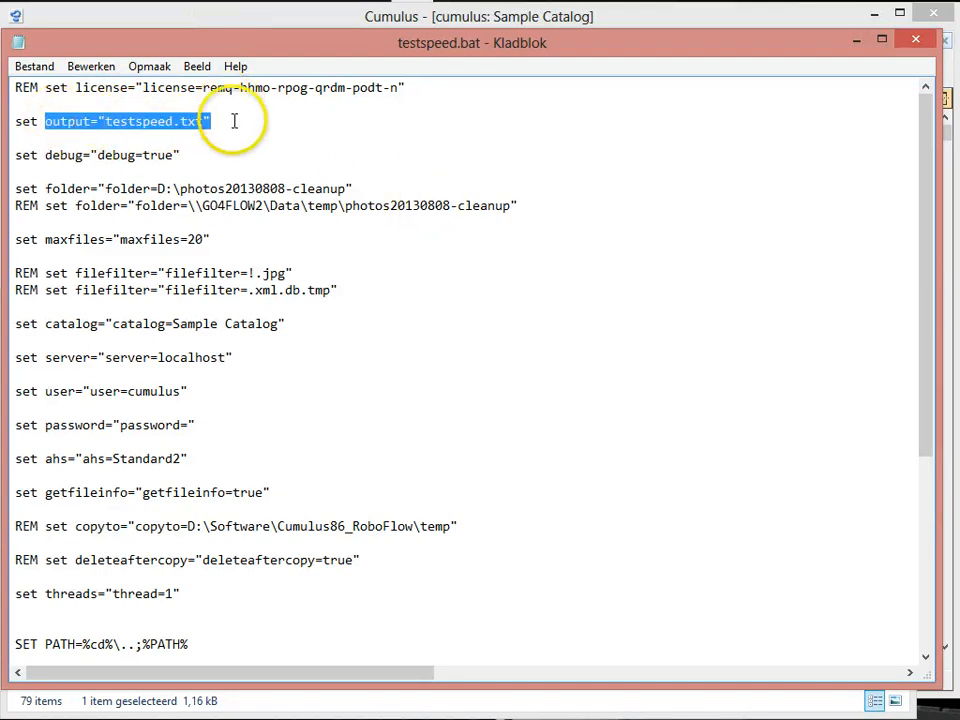
{"action": "left_click", "coordinate": [234, 121]}
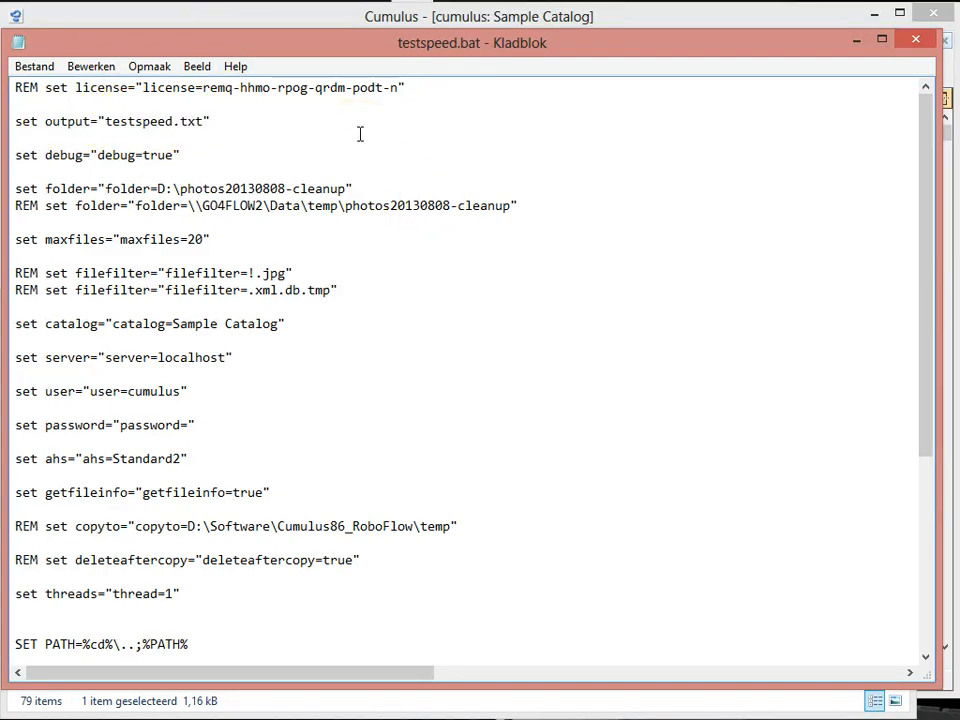
{"action": "left_click", "coordinate": [180, 155]}
{"action": "left_click", "coordinate": [45, 155], "text": "shift"}
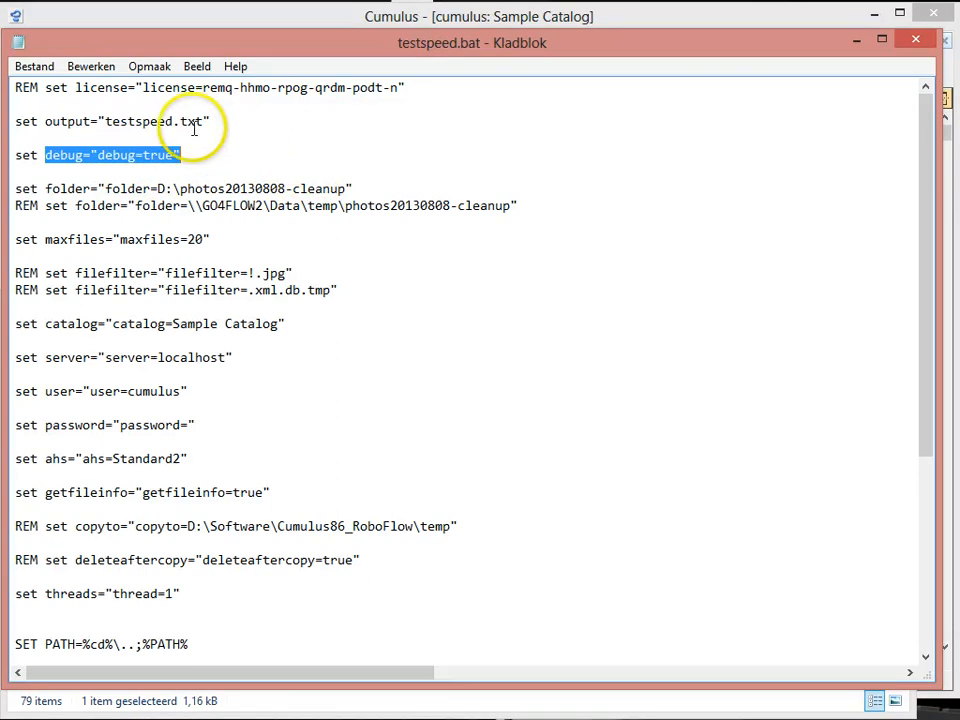
{"action": "left_click", "coordinate": [152, 155]}
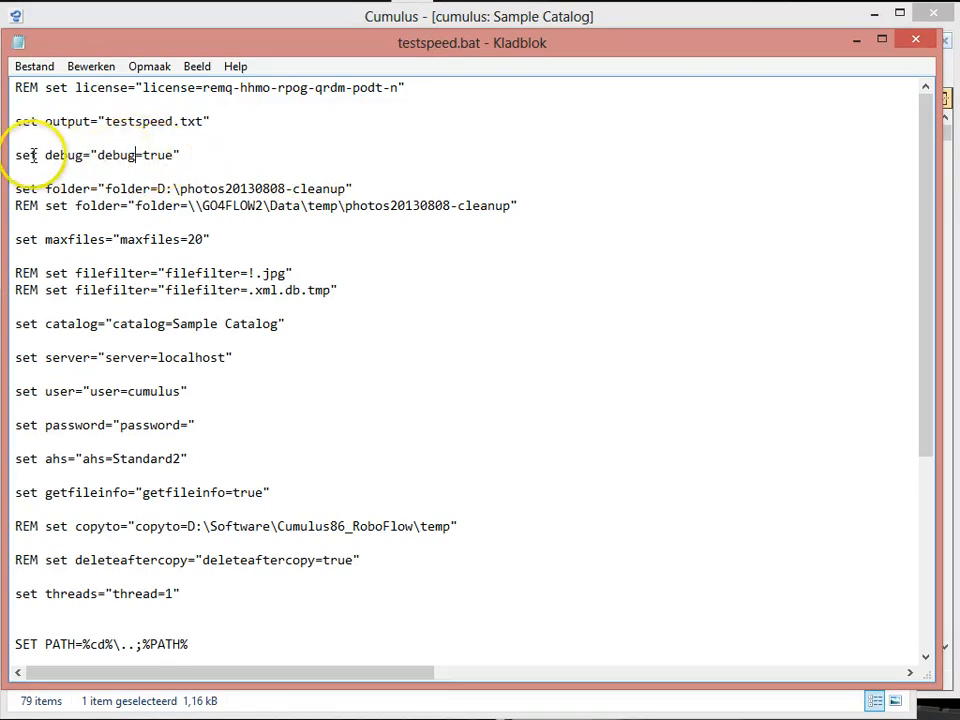
{"action": "left_click", "coordinate": [252, 152]}
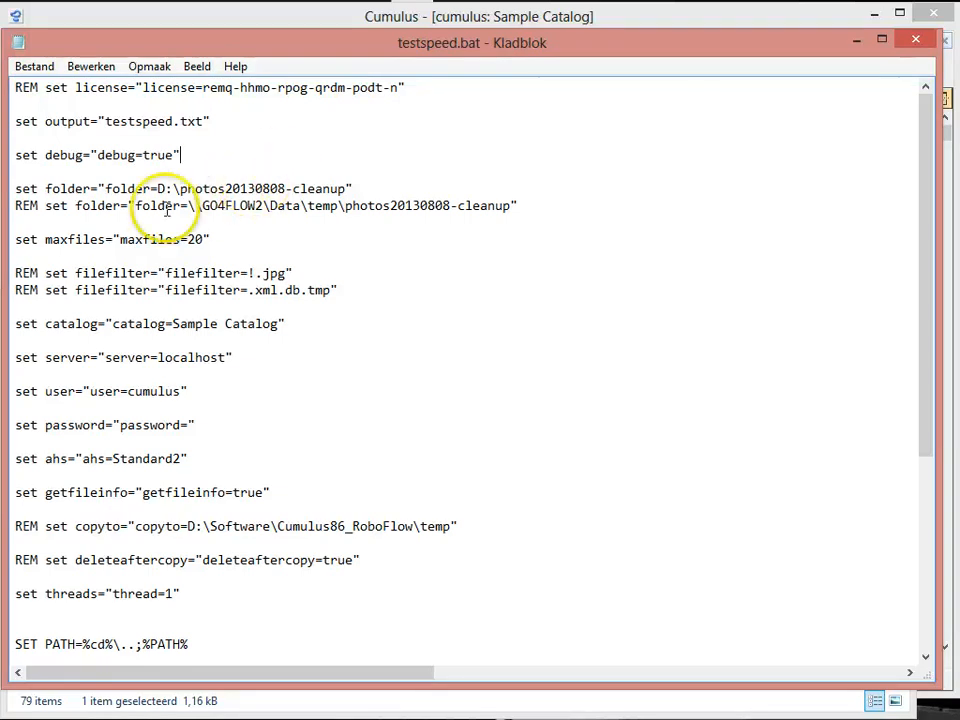
{"action": "left_click", "coordinate": [104, 189]}
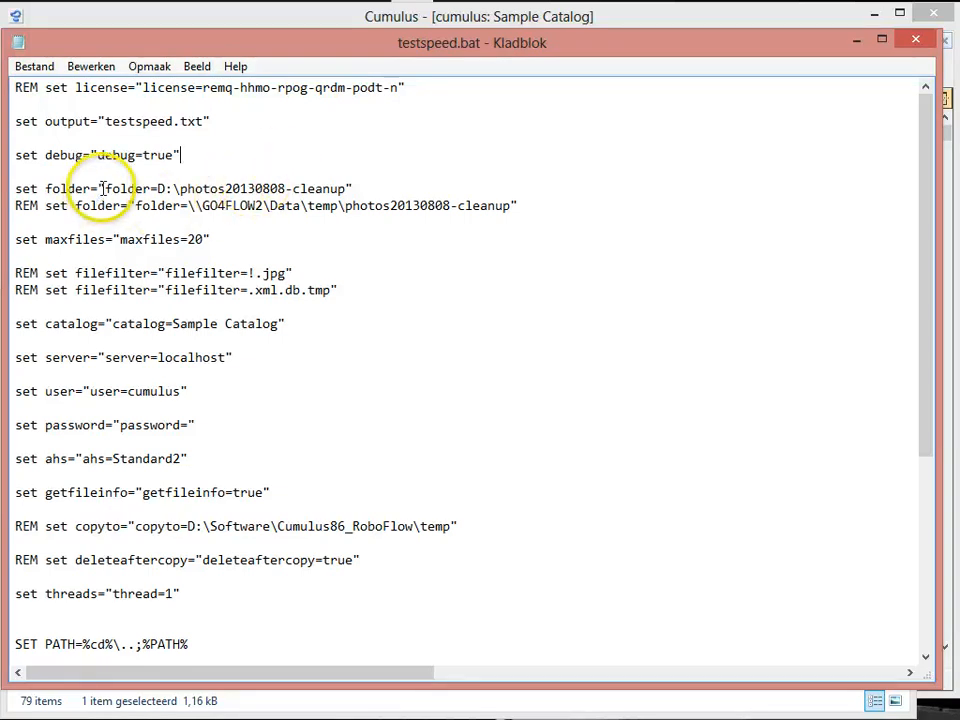
{"action": "left_click", "coordinate": [345, 189]}
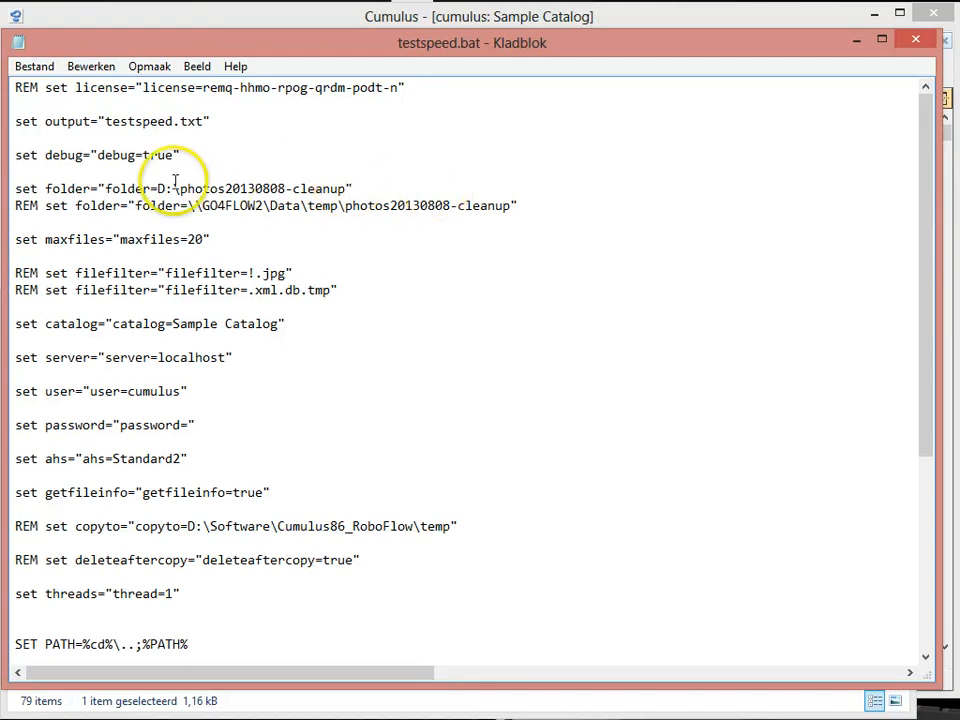
{"action": "left_click_drag", "start_coordinate": [157, 188], "coordinate": [385, 185]}
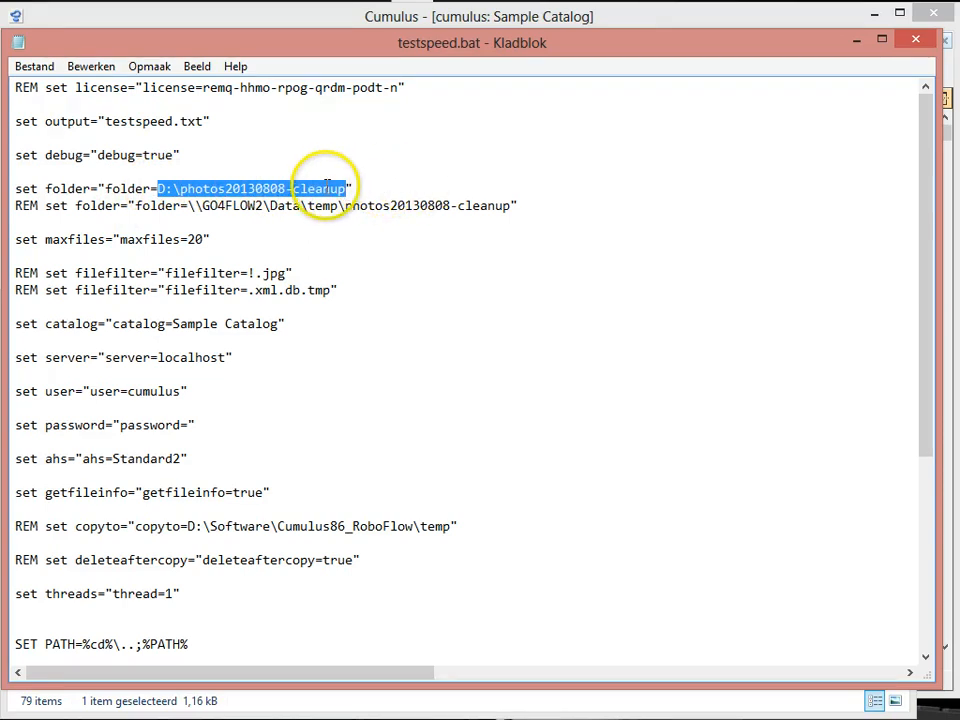
{"action": "left_click", "coordinate": [187, 186]}
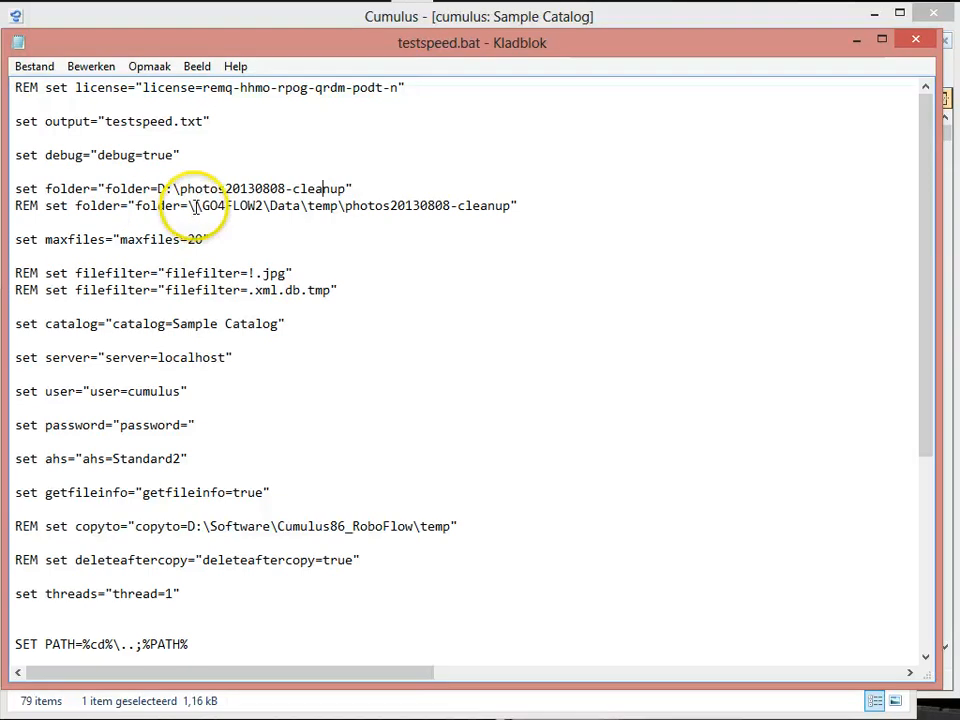
Examine the commented network folder path, the maxfiles setting and the two filefilter lines in testspeed.bat
{"action": "left_click_drag", "start_coordinate": [188, 205], "coordinate": [511, 205]}
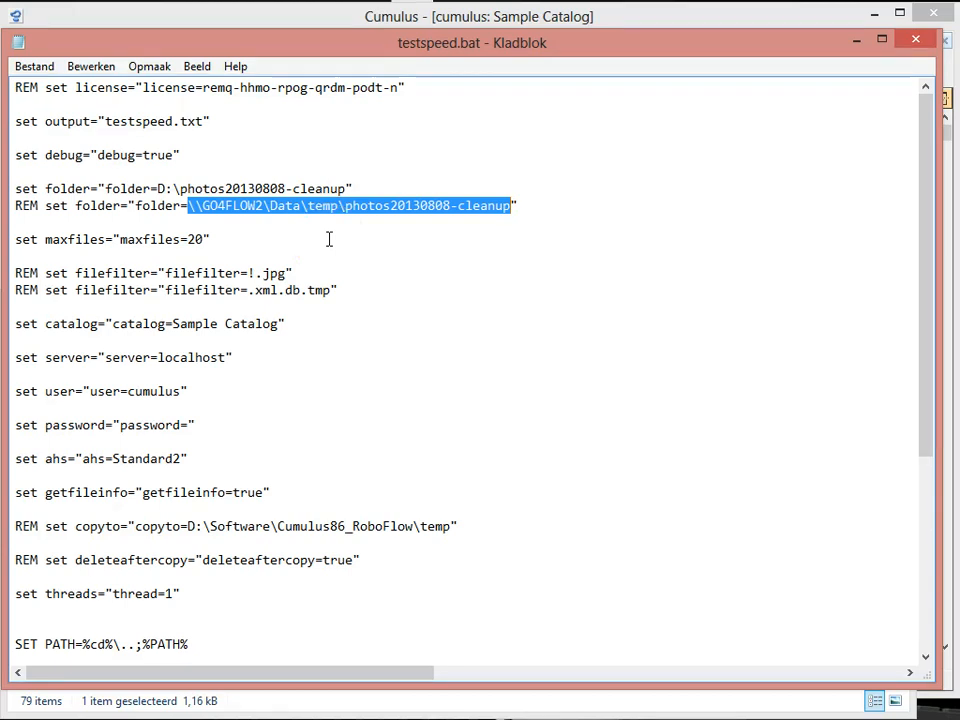
{"action": "left_click", "coordinate": [187, 239]}
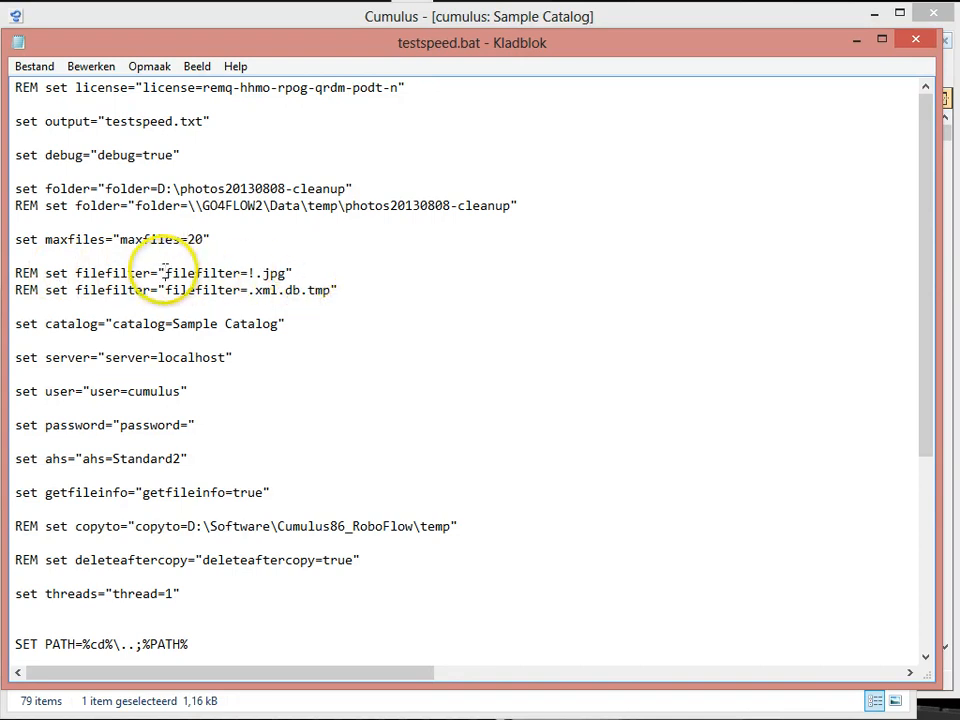
{"action": "left_click_drag", "start_coordinate": [166, 272], "coordinate": [287, 270]}
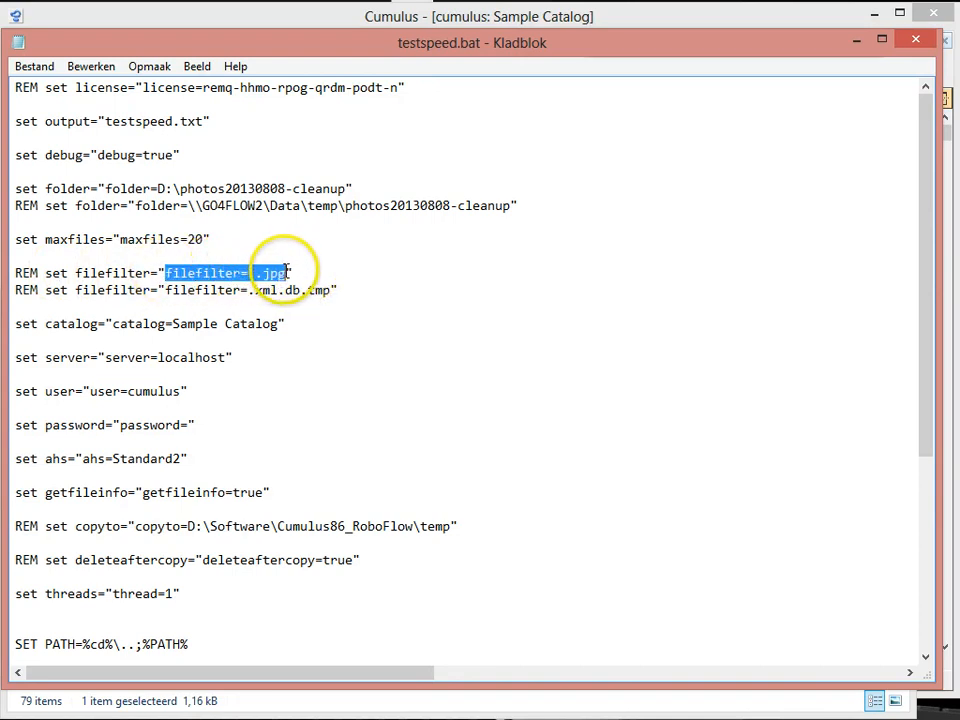
{"action": "left_click", "coordinate": [343, 271]}
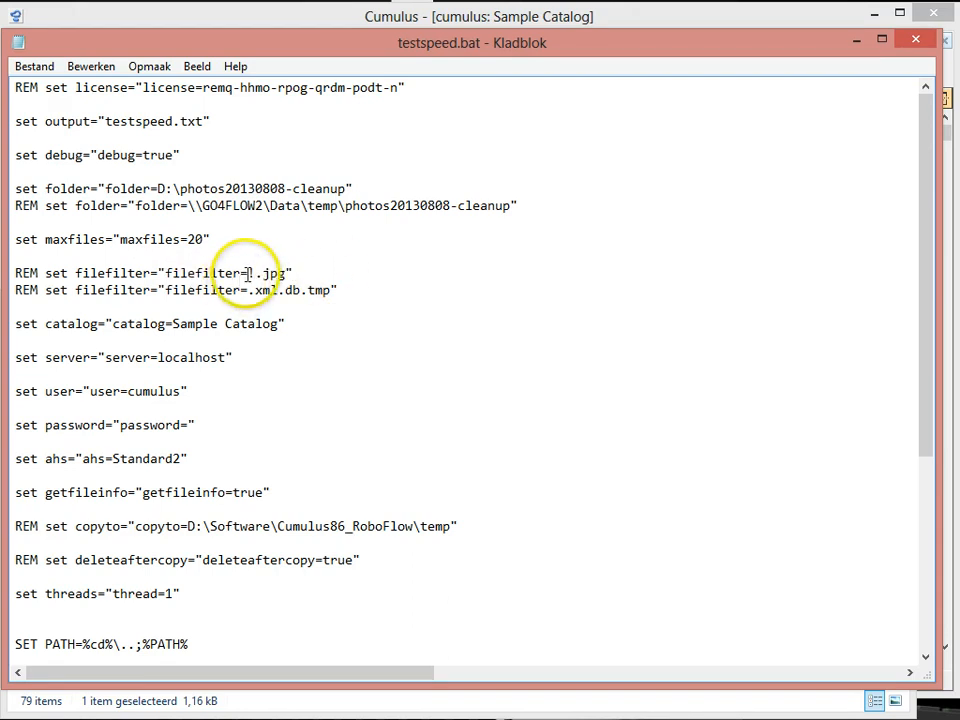
{"action": "left_click_drag", "start_coordinate": [248, 291], "coordinate": [330, 292]}
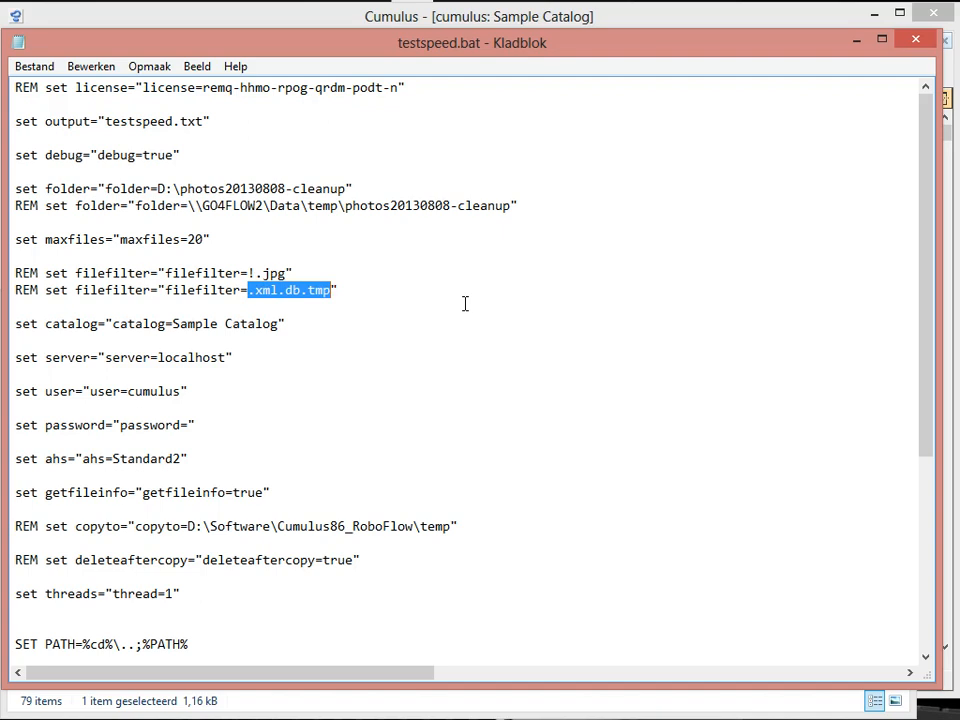
Extend the first file filter to !.jpg.tif and activate that line by removing its REM prefix
{"action": "left_click", "coordinate": [248, 273]}
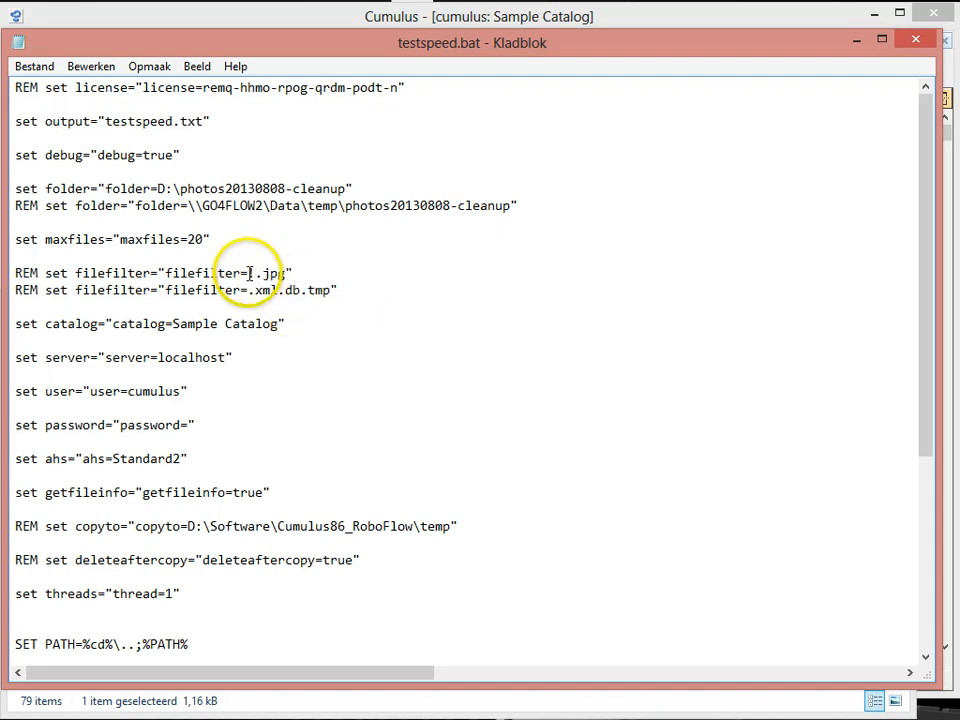
{"action": "type", "text": "!"}
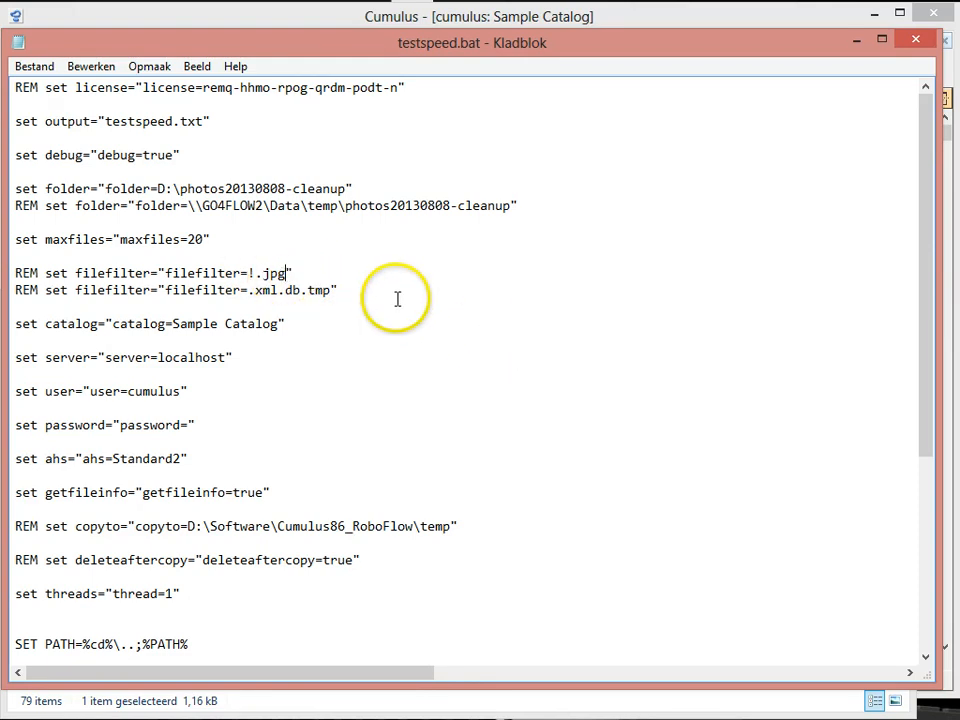
{"action": "type", "text": ".tif"}
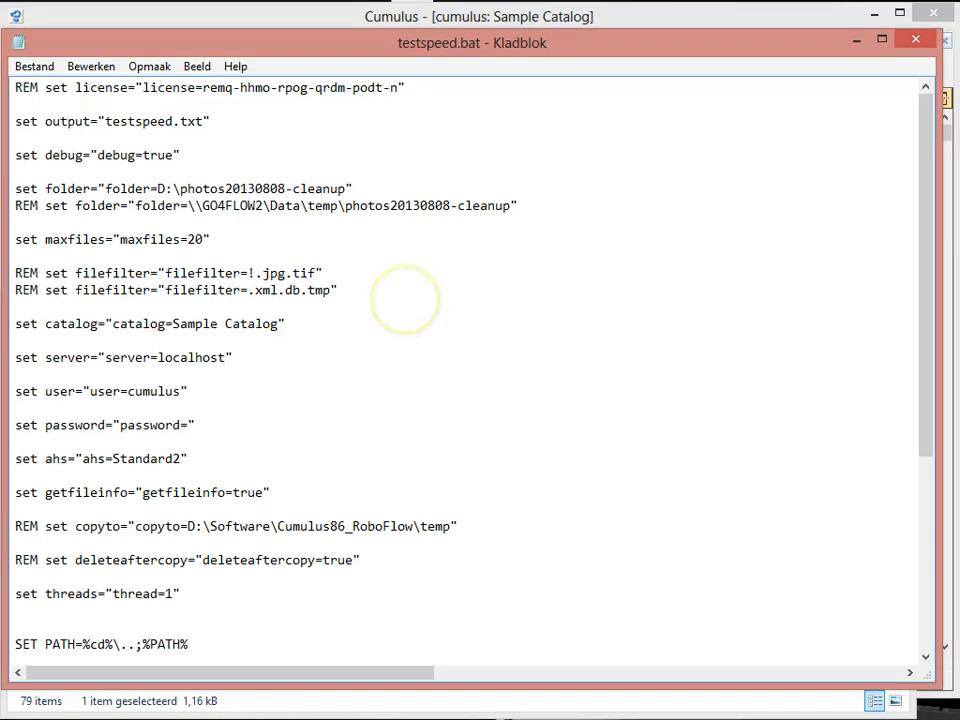
{"action": "key", "text": "Up"}
{"action": "key", "text": "Delete"}
{"action": "key", "text": "Delete"}
{"action": "key", "text": "Delete"}
{"action": "key", "text": "Delete"}
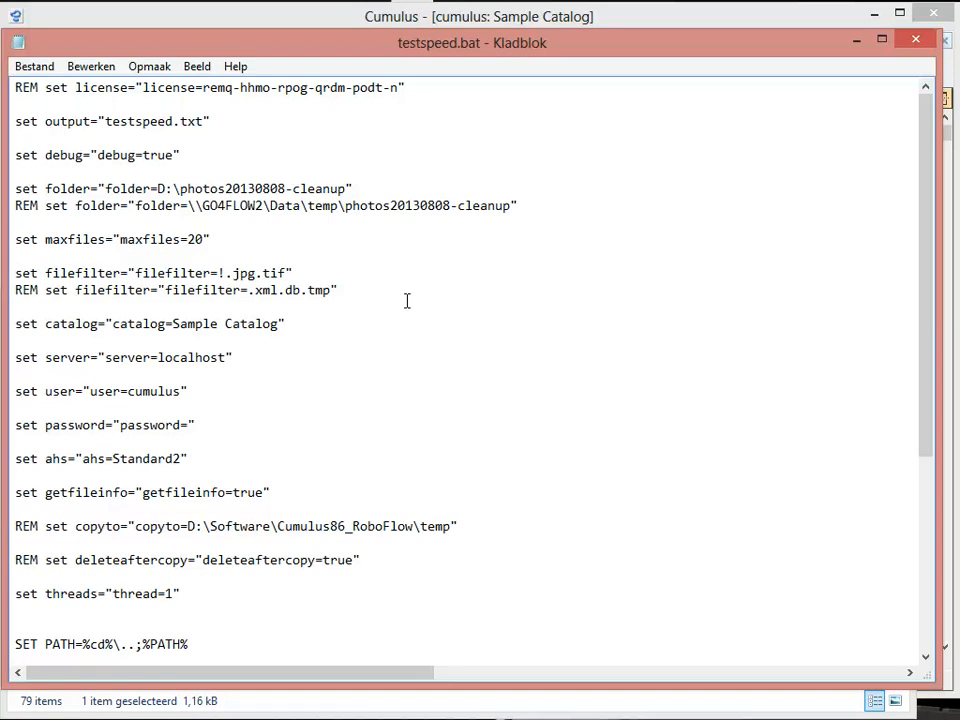
Examine the filefilter, catalog, server, user, password and ahs settings in testspeed.bat
{"action": "key", "text": "Down"}
{"action": "key", "text": "Down"}
{"action": "key", "text": "Down"}
{"action": "key", "text": "Up"}
{"action": "key", "text": "Up"}
{"action": "key", "text": "Up"}
{"action": "key", "text": "Up"}
{"action": "key", "text": "Up"}
{"action": "key", "text": "Left"}
{"action": "key", "text": "Right"}
{"action": "key", "text": "Down"}
{"action": "key", "text": "Down"}
{"action": "key", "text": "Down"}
{"action": "key", "text": "Down"}
{"action": "key", "text": "Down"}
{"action": "key", "text": "Down"}
{"action": "key", "text": "Down"}
{"action": "key", "text": "Left"}
{"action": "key", "text": "Right"}
{"action": "key", "text": "Down"}
{"action": "key", "text": "Down"}
{"action": "key", "text": "Left"}
{"action": "key", "text": "Down"}
{"action": "key", "text": "Down"}
{"action": "key", "text": "Down"}
{"action": "key", "text": "Left"}
{"action": "key", "text": "Down"}
{"action": "key", "text": "Down"}
{"action": "key", "text": "Down"}
{"action": "key", "text": "Left"}
{"action": "key", "text": "Left"}
{"action": "key", "text": "Left"}
{"action": "key", "text": "Left"}
{"action": "key", "text": "Left"}
{"action": "key", "text": "Left"}
{"action": "key", "text": "Left"}
{"action": "key", "text": "Left"}
{"action": "key", "text": "Left"}
{"action": "key", "text": "Left"}
{"action": "key", "text": "Left"}
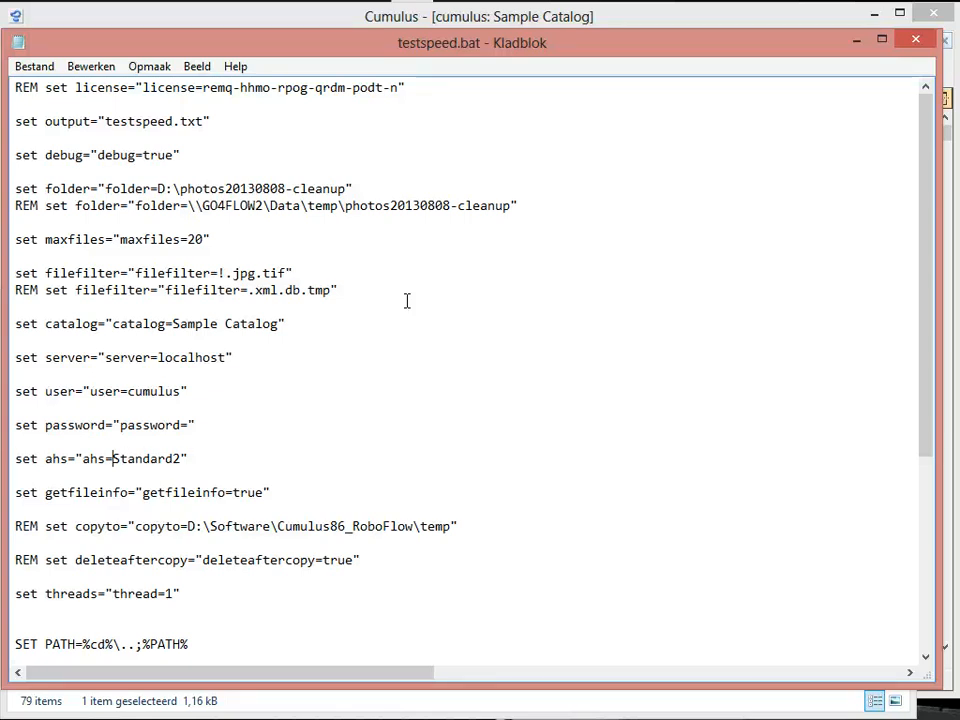
Comment out the getfileinfo line with REM
{"action": "key", "text": "Down"}
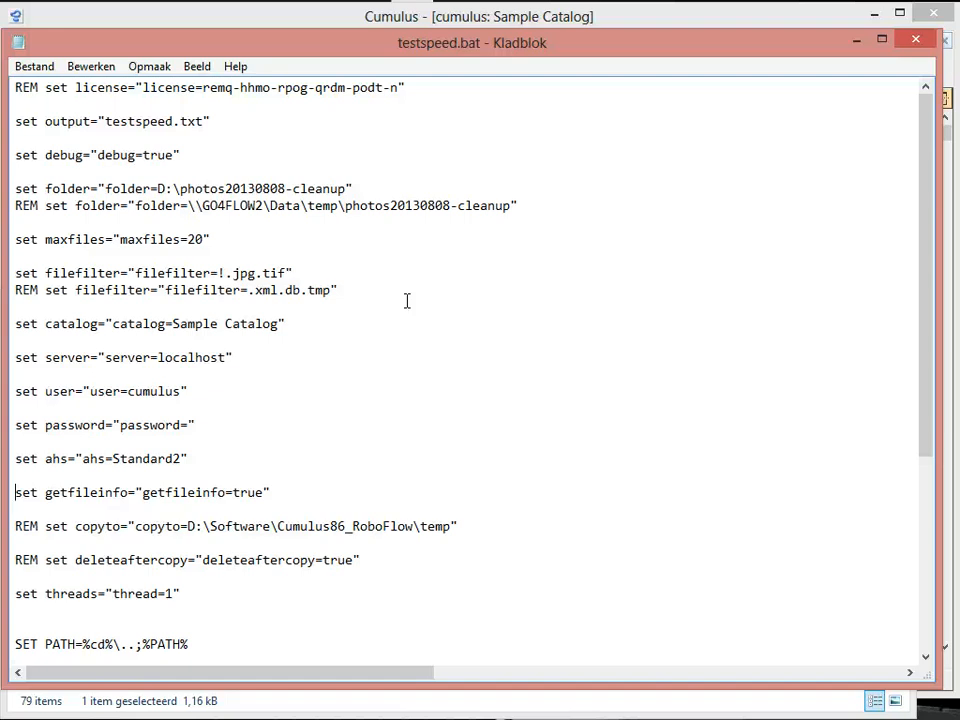
{"action": "type", "text": "REM"}
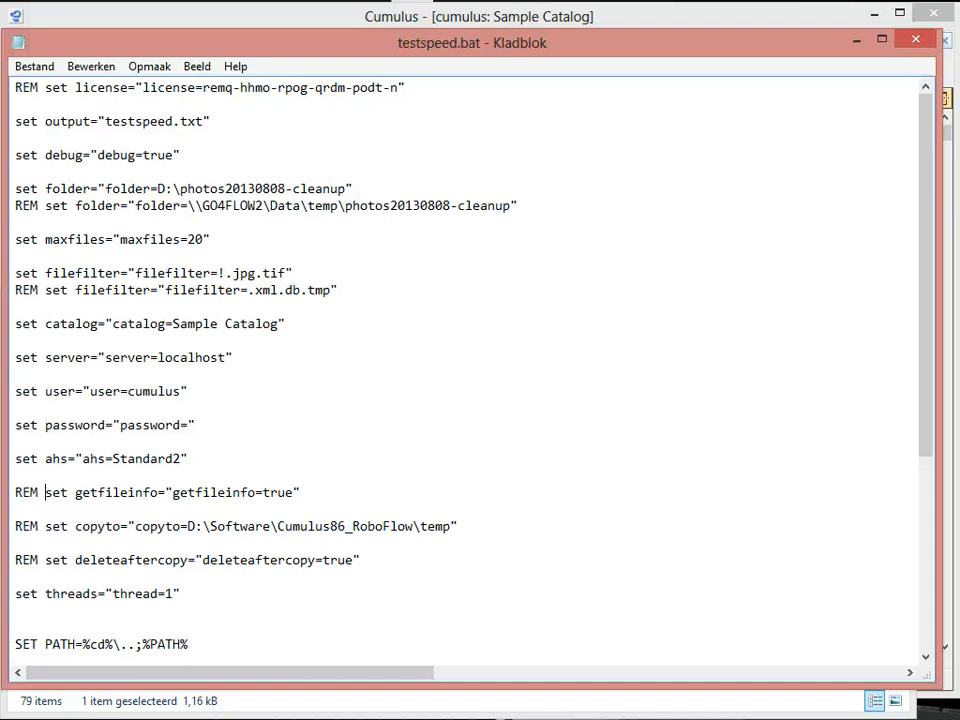
{"action": "key", "text": "Left"}
{"action": "key", "text": "Left"}
{"action": "key", "text": "Left"}
{"action": "key", "text": "Left"}
{"action": "key", "text": "Right"}
{"action": "key", "text": "Right"}
{"action": "key", "text": "Right"}
{"action": "key", "text": "End"}
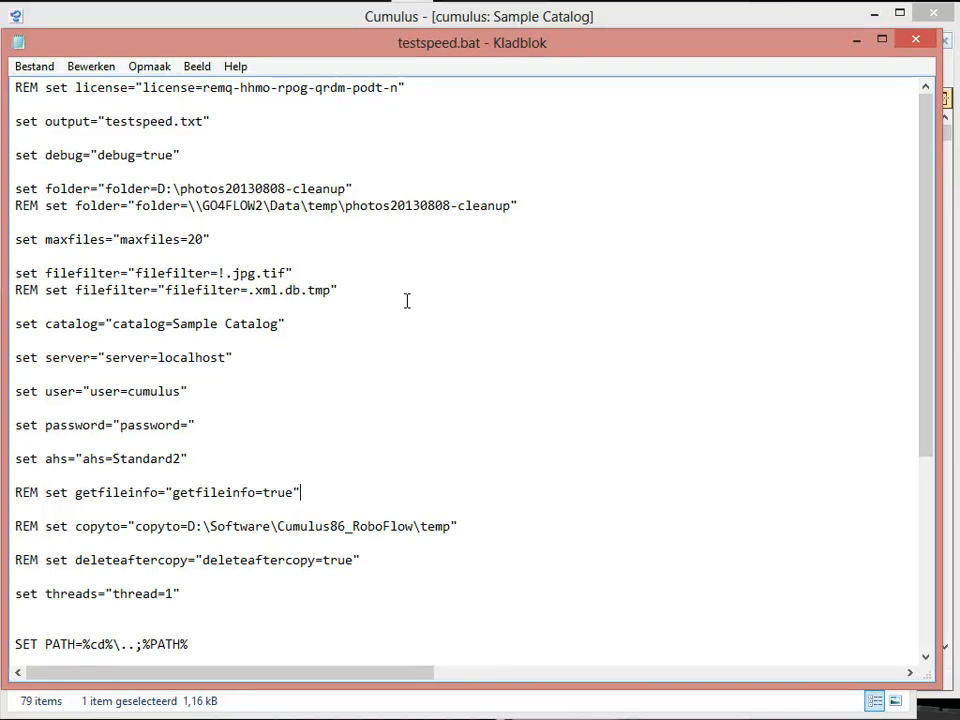
Examine the commented copyto line and its destination folder path
{"action": "key", "text": "Down"}
{"action": "key", "text": "Down"}
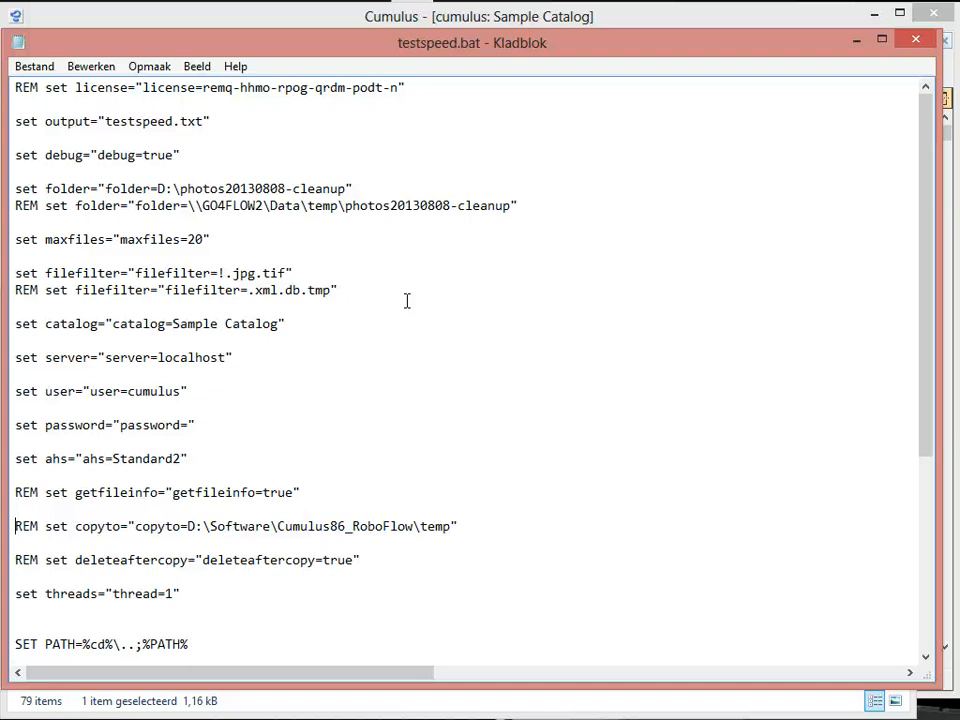
{"action": "key", "text": "Right"}
{"action": "key", "text": "Right"}
{"action": "key", "text": "Right"}
{"action": "key", "text": "Right"}
{"action": "key", "text": "Right"}
{"action": "key", "text": "Right"}
{"action": "key", "text": "Right"}
{"action": "key", "text": "Right"}
{"action": "key", "text": "Right"}
{"action": "key", "text": "Right"}
{"action": "key", "text": "Right"}
{"action": "key", "text": "Right"}
{"action": "key", "text": "Right"}
{"action": "key", "text": "Right"}
{"action": "key", "text": "Right"}
{"action": "key", "text": "Right"}
{"action": "key", "text": "Right"}
{"action": "key", "text": "Right"}
{"action": "key", "text": "Right"}
{"action": "key", "text": "Right"}
{"action": "key", "text": "Right"}
{"action": "key", "text": "Right"}
{"action": "key", "text": "Right"}
{"action": "key", "text": "Right"}
{"action": "key", "text": "Right"}
{"action": "key", "text": "Right"}
{"action": "key", "text": "Right"}
{"action": "key", "text": "Right"}
{"action": "key", "text": "Right"}
{"action": "key", "text": "Right"}
{"action": "key", "text": "Right"}
{"action": "key", "text": "Right"}
{"action": "key", "text": "Right"}
{"action": "key", "text": "Right"}
{"action": "key", "text": "Right"}
{"action": "key", "text": "Right"}
{"action": "key", "text": "Right"}
{"action": "key", "text": "Right"}
{"action": "key", "text": "Right"}
{"action": "key", "text": "Right"}
{"action": "key", "text": "Right"}
{"action": "key", "text": "Right"}
{"action": "key", "text": "Right"}
{"action": "key", "text": "Right"}
{"action": "key", "text": "Right"}
{"action": "key", "text": "Right"}
{"action": "key", "text": "Right"}
{"action": "key", "text": "Right"}
{"action": "key", "text": "Right"}
{"action": "key", "text": "Right"}
{"action": "key", "text": "Right"}
{"action": "key", "text": "Right"}
{"action": "key", "text": "Right"}
{"action": "key", "text": "Right"}
{"action": "key", "text": "Right"}
Remove the REM prefix from the copyto line and put it back
{"action": "key", "text": "Home"}
{"action": "key", "text": "Delete"}
{"action": "key", "text": "Delete"}
{"action": "key", "text": "Delete"}
{"action": "key", "text": "Delete"}
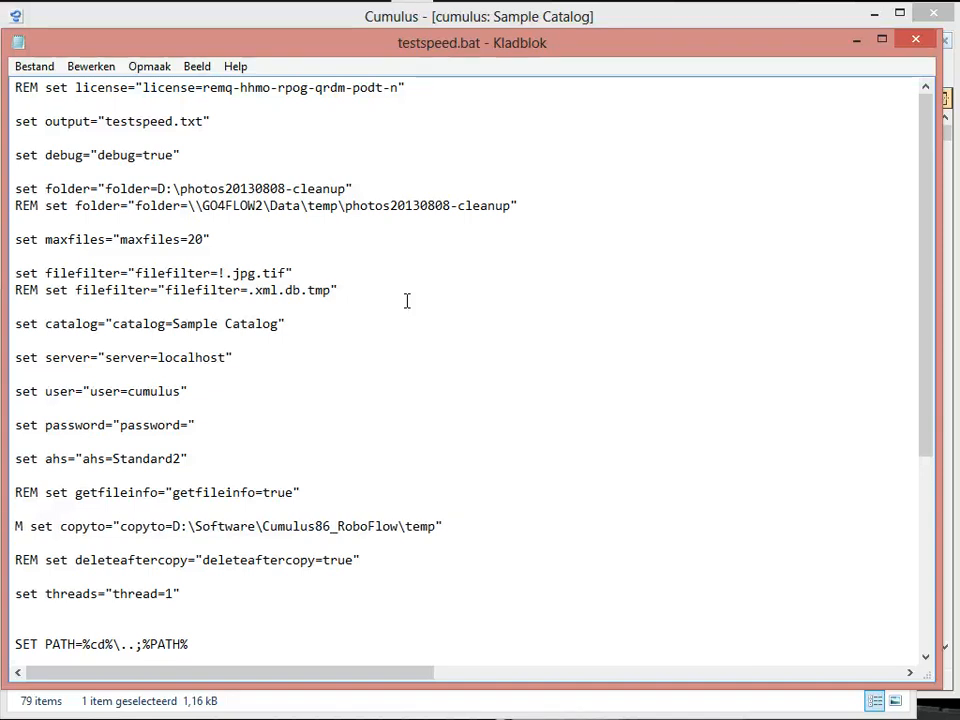
{"action": "key", "text": "Delete"}
{"action": "type", "text": "s"}
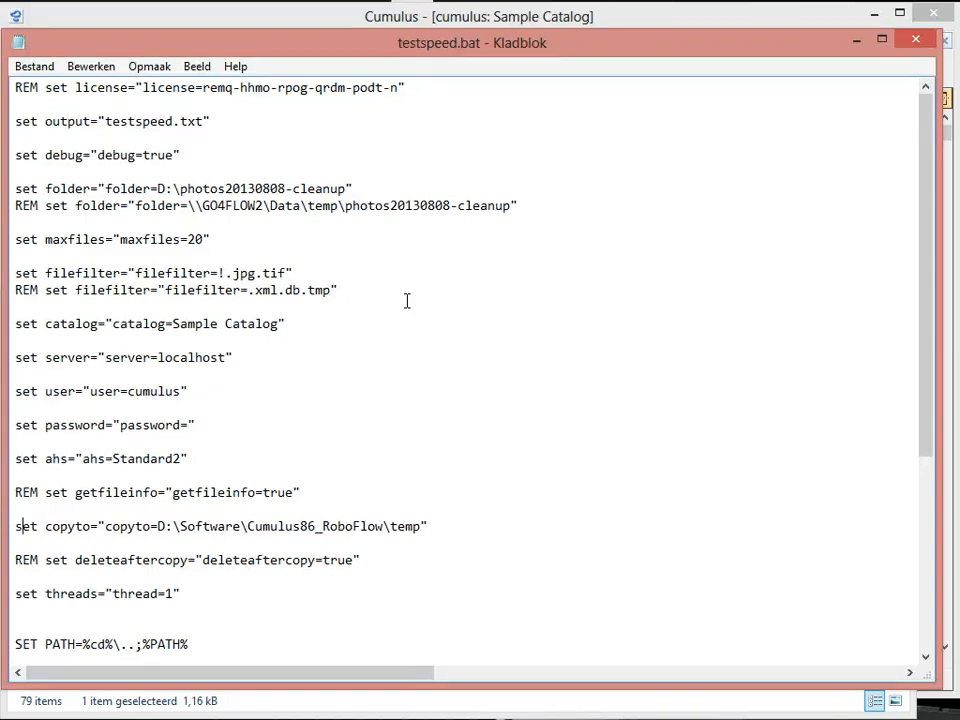
{"action": "key", "text": "Home"}
{"action": "type", "text": "REM"}
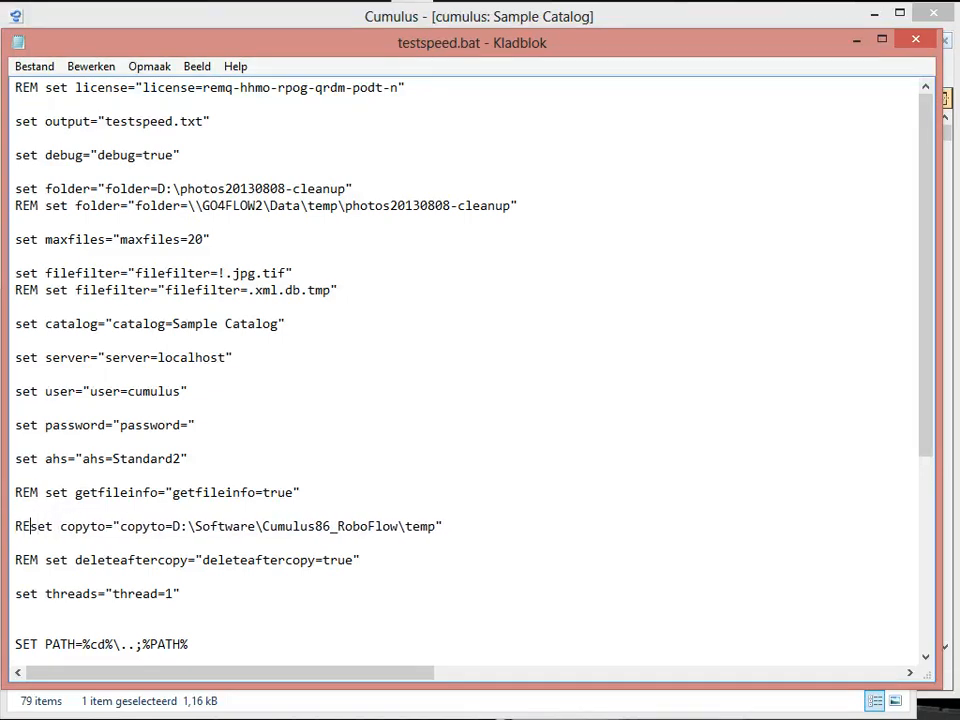
Examine the deleteaftercopy and threads settings and the PATH and JDEBUG lines further down testspeed.bat
{"action": "key", "text": "Down"}
{"action": "key", "text": "Down"}
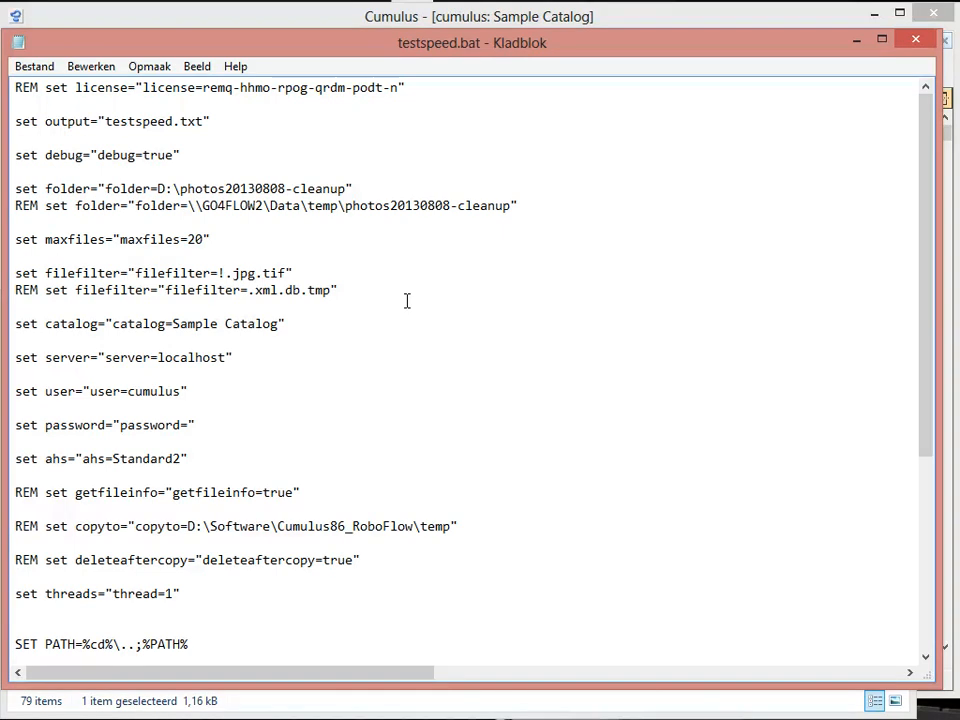
{"action": "key", "text": "Down"}
{"action": "key", "text": "Down"}
{"action": "key", "text": "Down"}
{"action": "key", "text": "Down"}
{"action": "key", "text": "Down"}
{"action": "key", "text": "Down"}
{"action": "key", "text": "Down"}
{"action": "key", "text": "Down"}
{"action": "key", "text": "Down"}
{"action": "key", "text": "Down"}
{"action": "key", "text": "Down"}
{"action": "key", "text": "Down"}
{"action": "key", "text": "Down"}
{"action": "key", "text": "Down"}
{"action": "key", "text": "Down"}
{"action": "key", "text": "Down"}
{"action": "key", "text": "Down"}
{"action": "key", "text": "Down"}
{"action": "key", "text": "Down"}
{"action": "key", "text": "Down"}
{"action": "key", "text": "Up"}
{"action": "key", "text": "Up"}
{"action": "key", "text": "Up"}
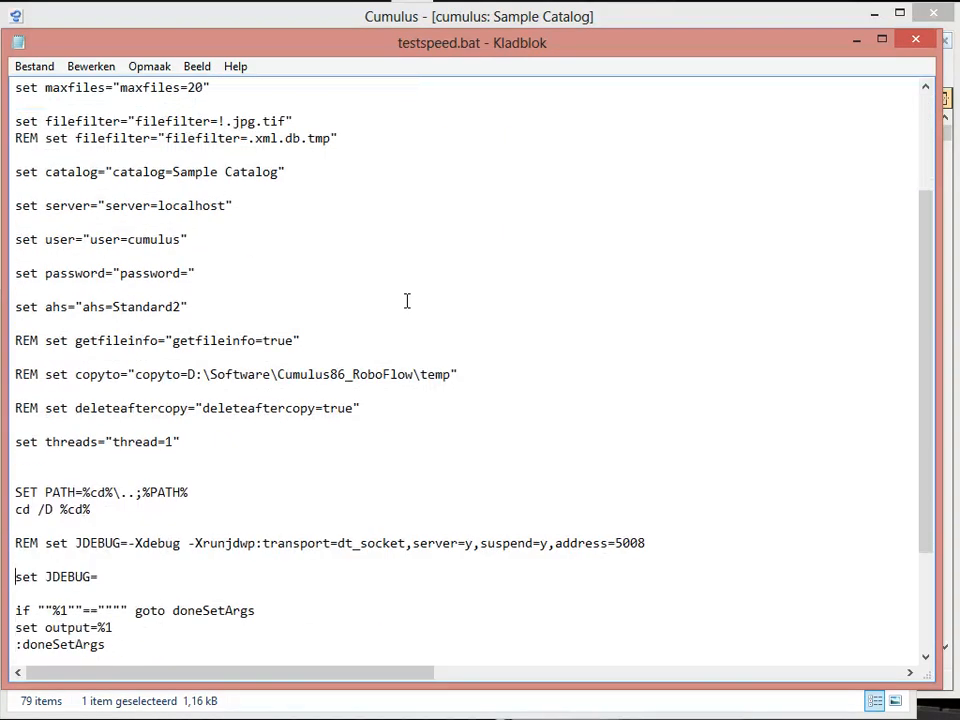
Review the testspeed.bat settings from the JDEBUG line up to the output line, plus the java command near the end
{"action": "key", "text": "Up"}
{"action": "key", "text": "Up"}
{"action": "key", "text": "Up"}
{"action": "key", "text": "Up"}
{"action": "key", "text": "Up"}
{"action": "key", "text": "Up"}
{"action": "key", "text": "Up"}
{"action": "key", "text": "Up"}
{"action": "key", "text": "Up"}
{"action": "key", "text": "Left"}
{"action": "key", "text": "Right"}
{"action": "key", "text": "Down"}
{"action": "key", "text": "Left"}
{"action": "key", "text": "Left"}
{"action": "key", "text": "Right"}
{"action": "key", "text": "Right"}
{"action": "key", "text": "Right"}
{"action": "key", "text": "Up"}
{"action": "key", "text": "Up"}
{"action": "key", "text": "Up"}
{"action": "key", "text": "Up"}
{"action": "key", "text": "Up"}
{"action": "key", "text": "Up"}
{"action": "key", "text": "Up"}
{"action": "key", "text": "Up"}
{"action": "key", "text": "Up"}
{"action": "key", "text": "Up"}
{"action": "key", "text": "Up"}
{"action": "key", "text": "Up"}
{"action": "key", "text": "Up"}
{"action": "key", "text": "Up"}
{"action": "key", "text": "Up"}
{"action": "key", "text": "Up"}
{"action": "key", "text": "Up"}
{"action": "key", "text": "Up"}
{"action": "key", "text": "Up"}
{"action": "key", "text": "Up"}
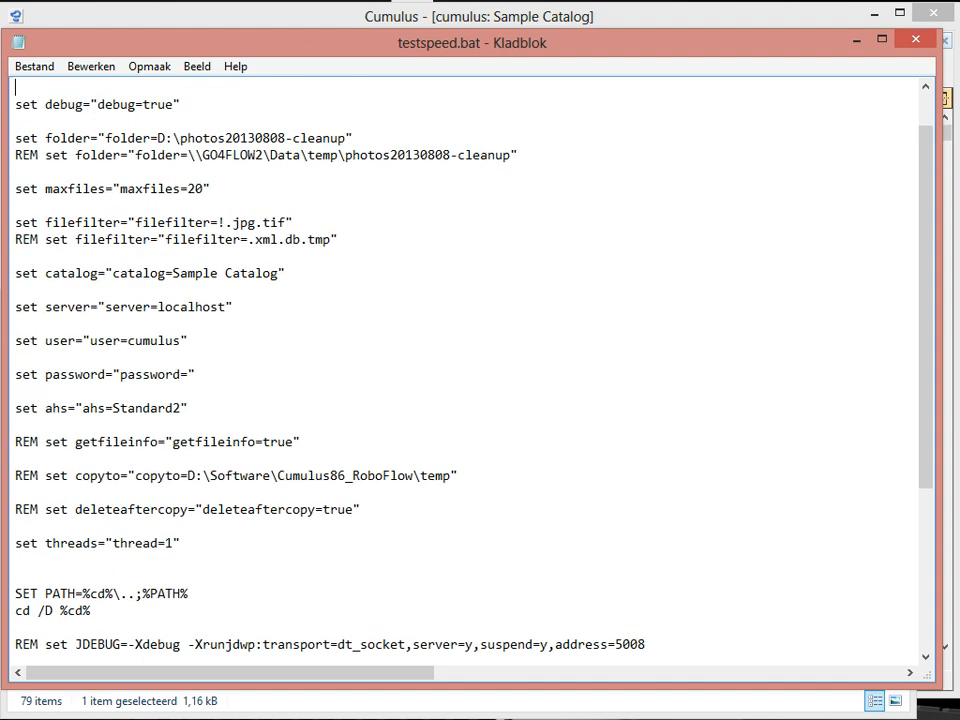
{"action": "scroll", "coordinate": [576, 240], "scroll_direction": "down", "scroll_amount": 5}
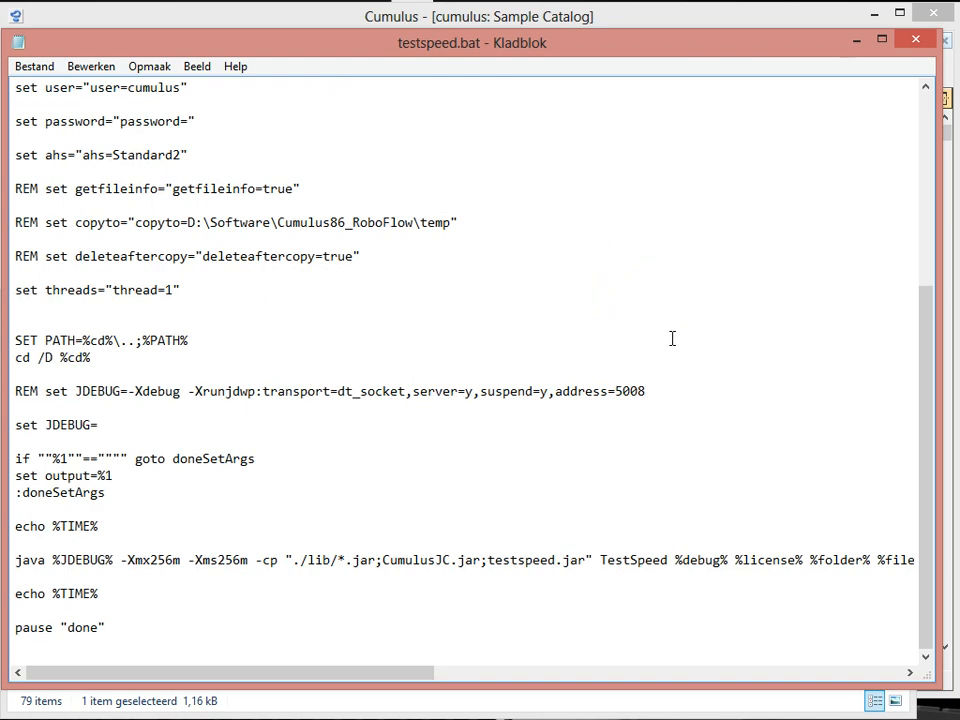
{"action": "scroll", "coordinate": [672, 338], "scroll_direction": "up", "scroll_amount": 6}
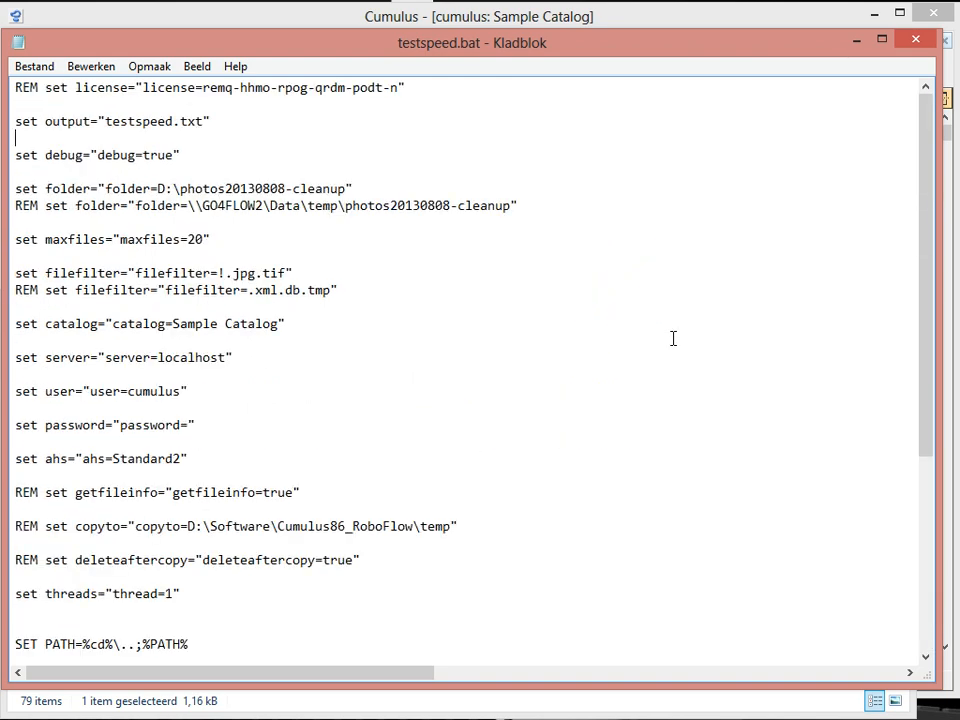
Close testspeed.bat, run it from the Cumulus86_RoboFlow folder, and dismiss its console window once the run is done
{"action": "left_click", "coordinate": [931, 40]}
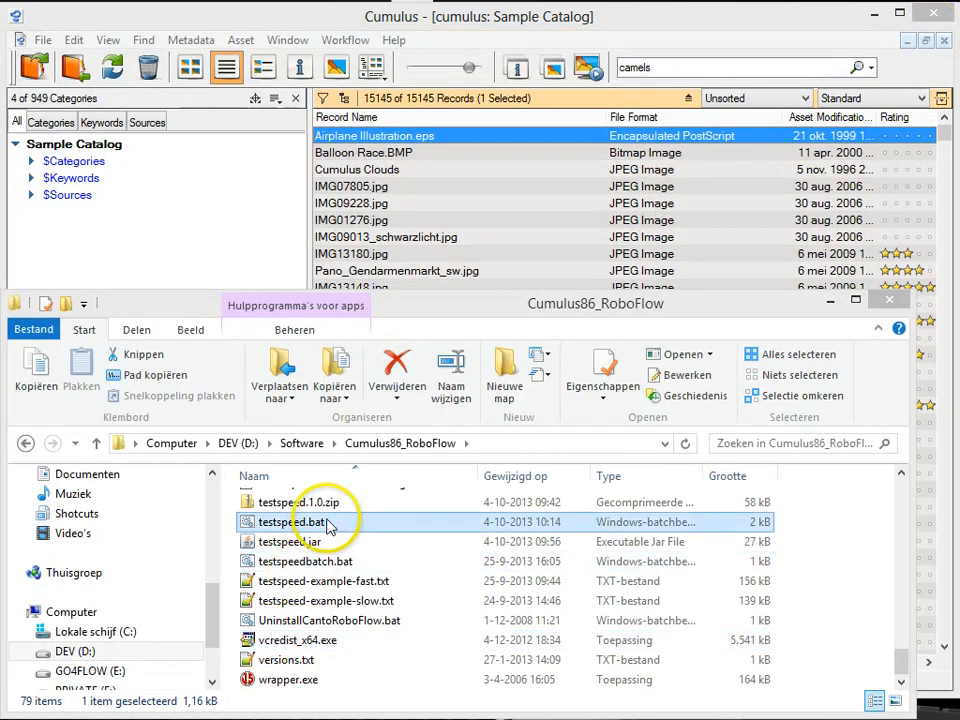
{"action": "left_click", "coordinate": [252, 530]}
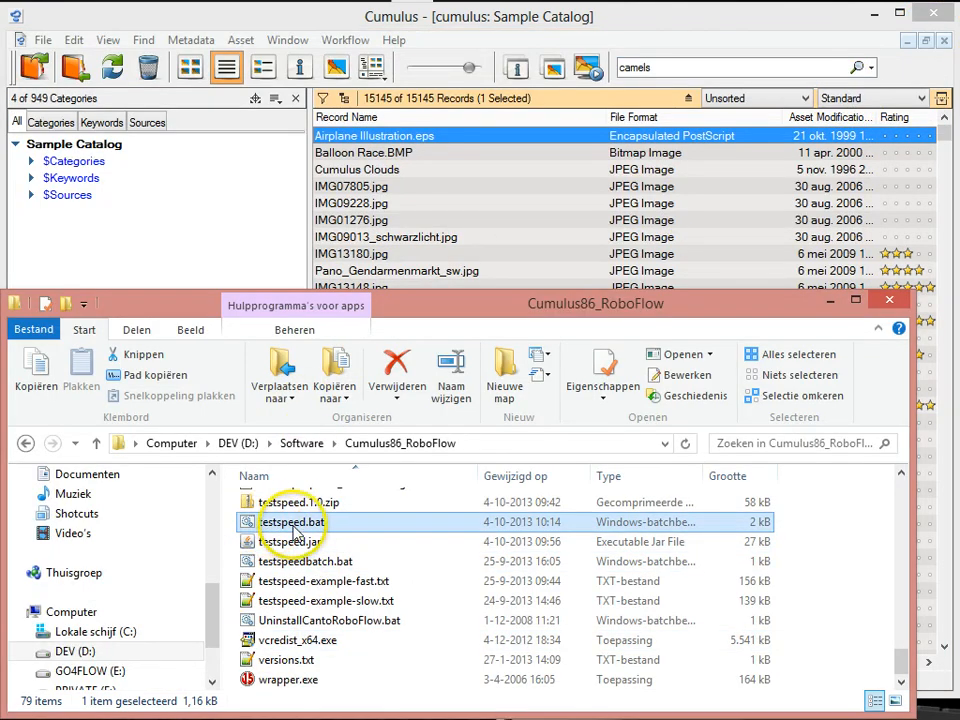
{"action": "double_click", "coordinate": [290, 523]}
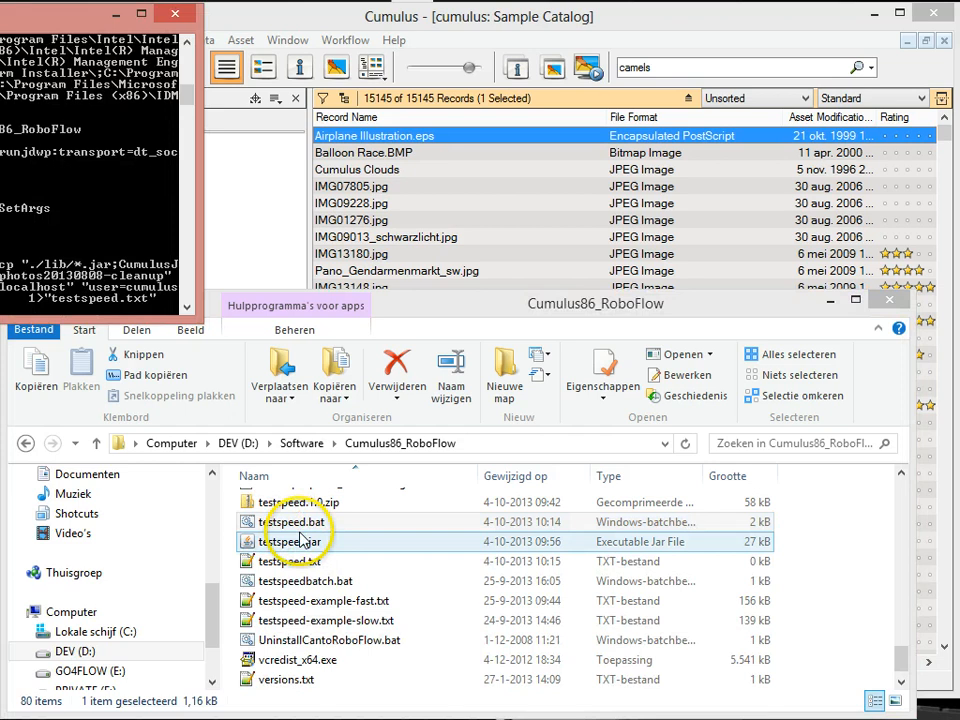
{"action": "left_click_drag", "start_coordinate": [40, 12], "coordinate": [279, 96]}
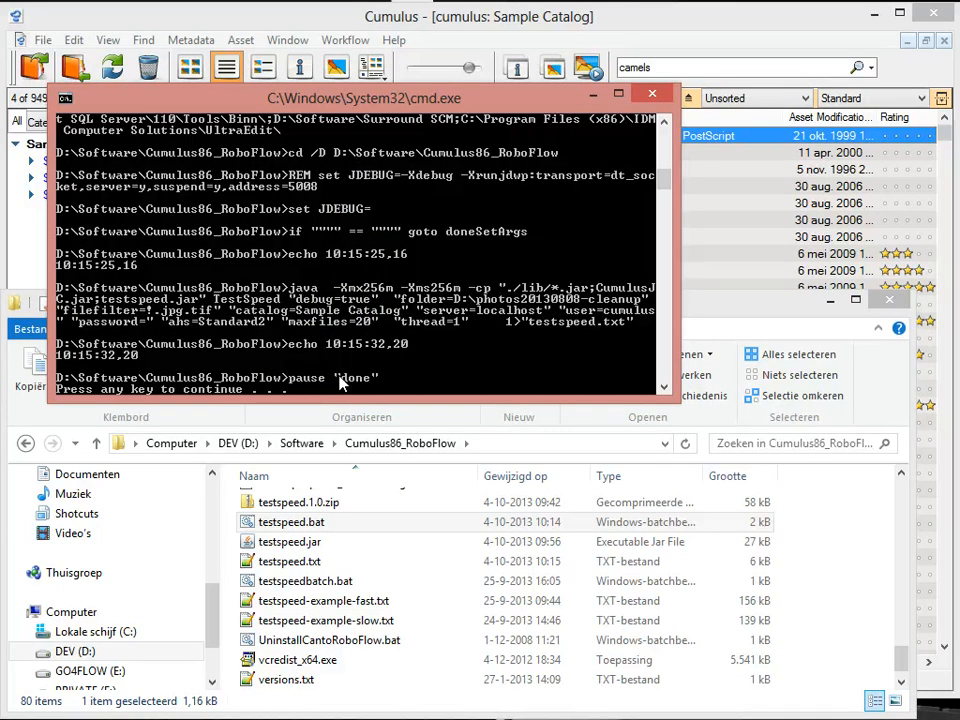
{"action": "left_click", "coordinate": [360, 344]}
{"action": "key", "text": "Return"}
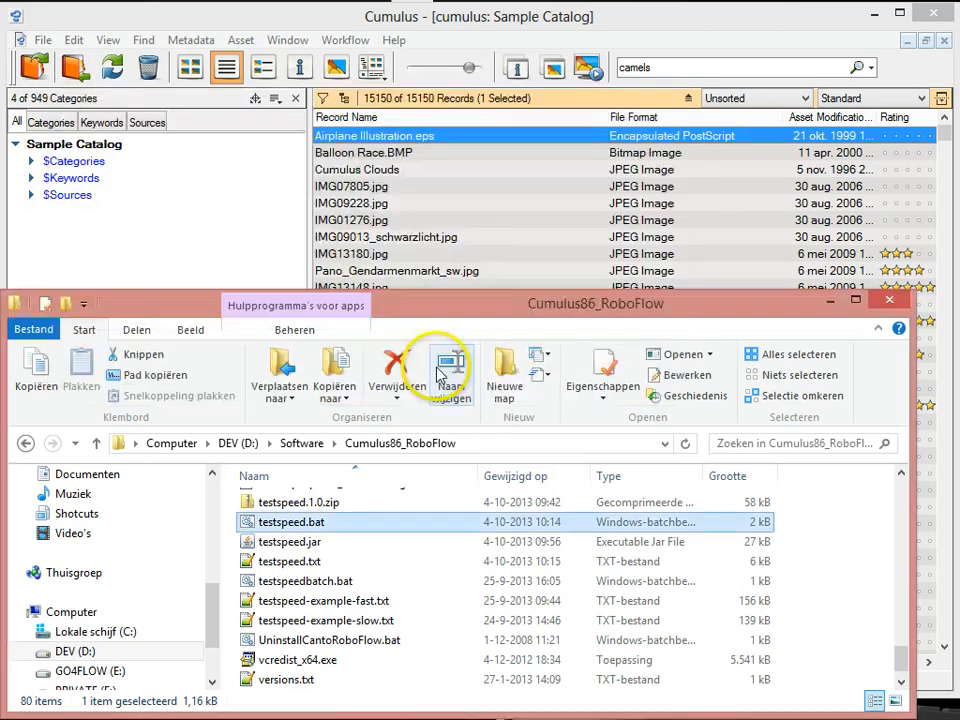
Open testspeed.txt with its reloaded contents and examine the settings block at the start of the log
{"action": "double_click", "coordinate": [248, 561]}
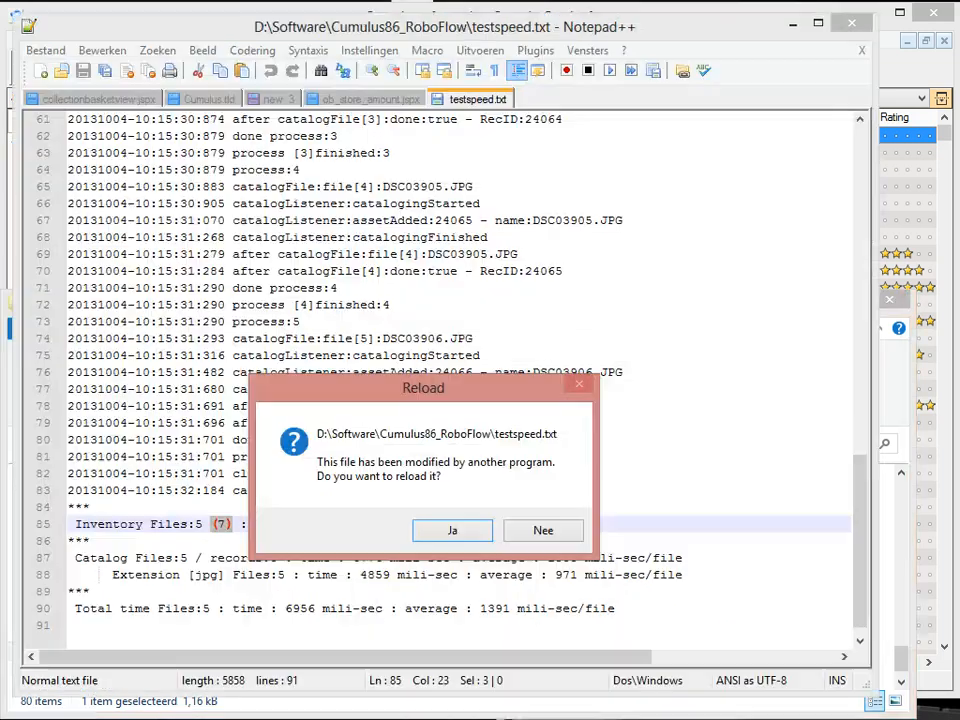
{"action": "left_click", "coordinate": [455, 531]}
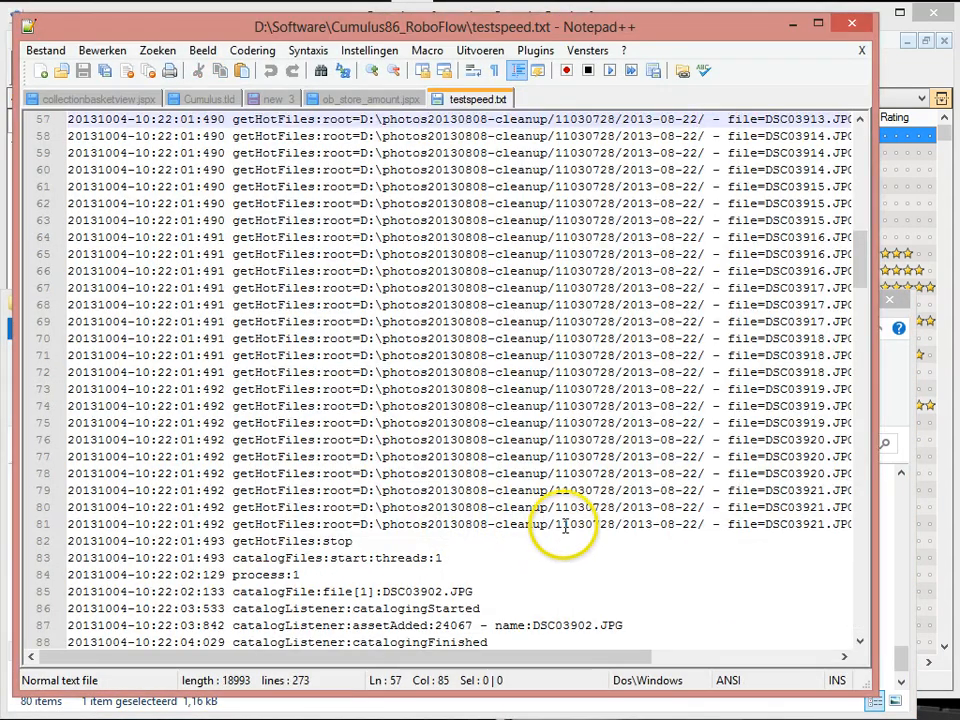
{"action": "left_click_drag", "start_coordinate": [861, 250], "coordinate": [870, 125]}
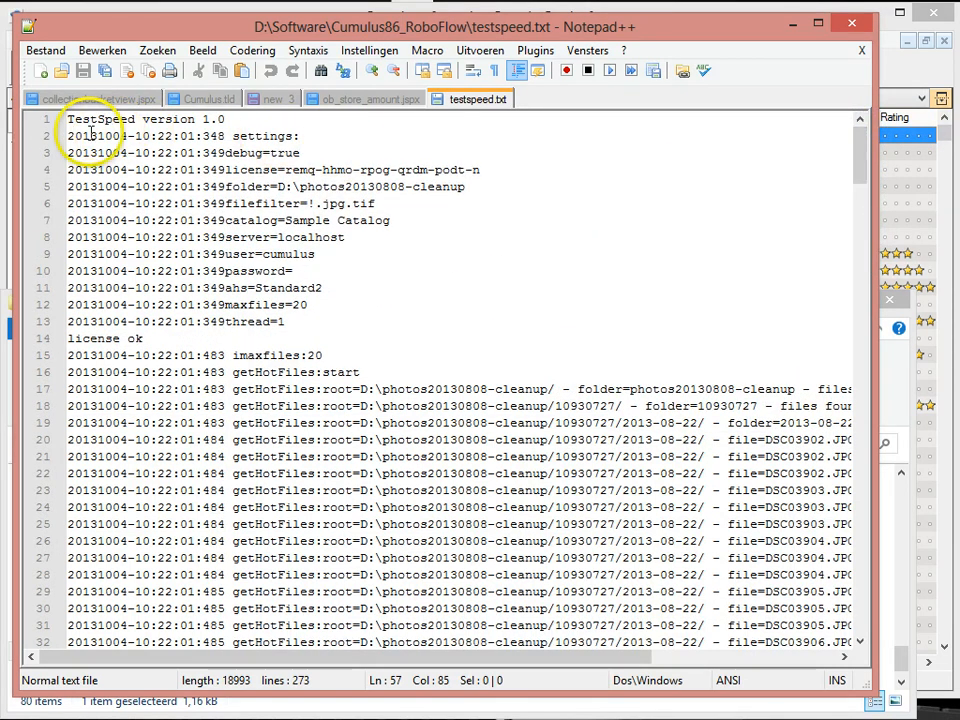
{"action": "left_click_drag", "start_coordinate": [68, 135], "coordinate": [351, 316]}
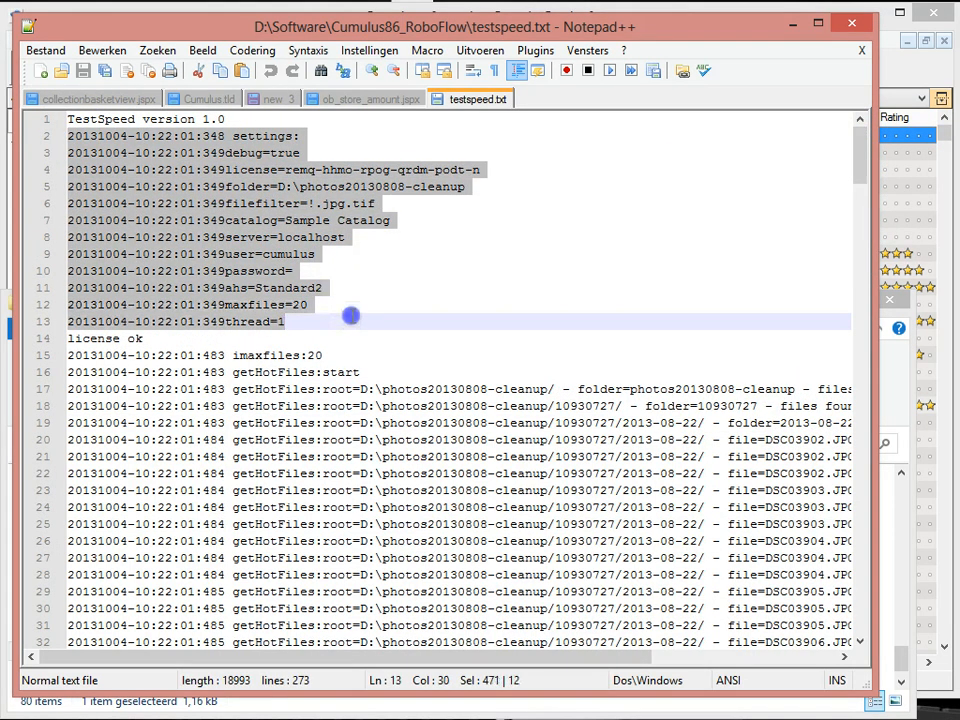
{"action": "left_click", "coordinate": [429, 287]}
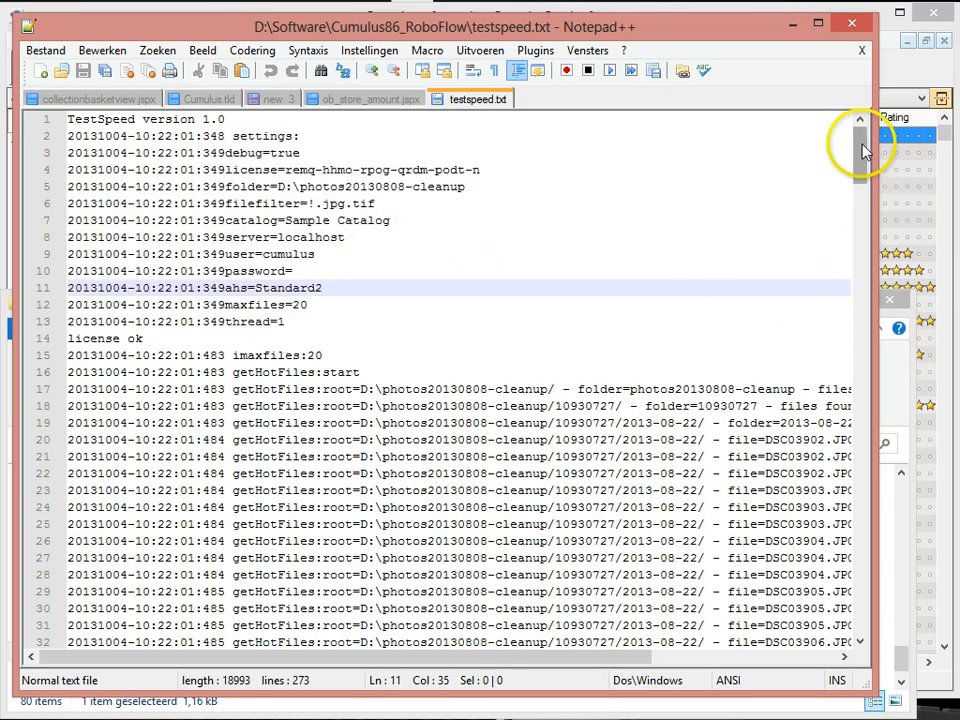
Examine the log's getHotFiles inventory lines and the thread count on the catalogFiles start line
{"action": "mouse_move", "coordinate": [866, 146]}
{"action": "left_mouse_down"}
{"action": "mouse_move", "coordinate": [850, 262]}
{"action": "mouse_move", "coordinate": [848, 152]}
{"action": "left_mouse_up"}
{"action": "left_click_drag", "start_coordinate": [66, 271], "coordinate": [406, 303]}
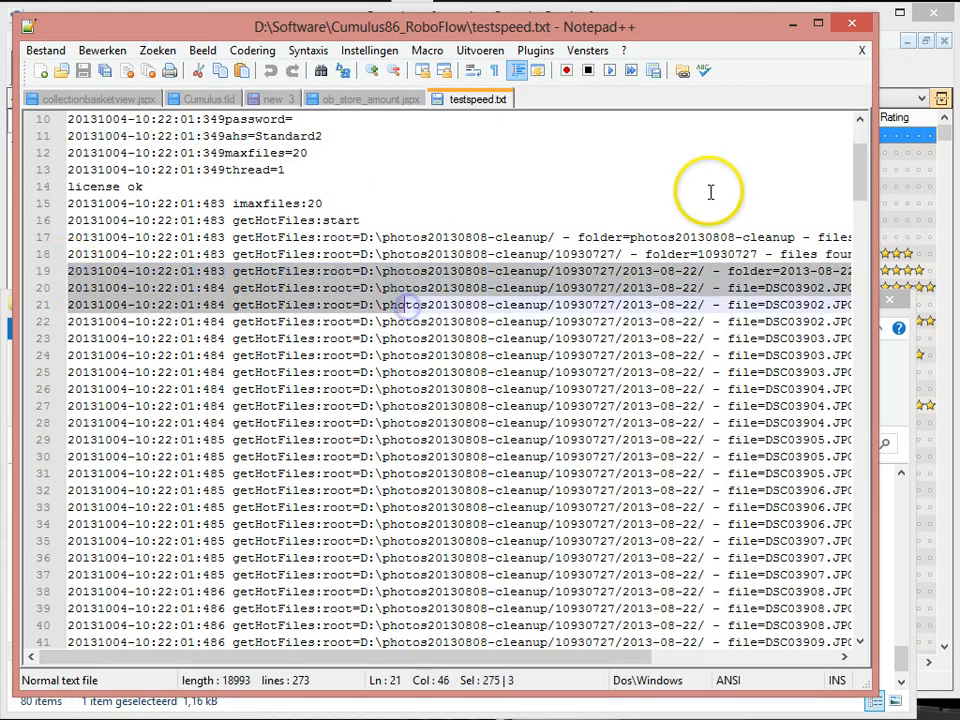
{"action": "left_click_drag", "start_coordinate": [860, 190], "coordinate": [862, 282]}
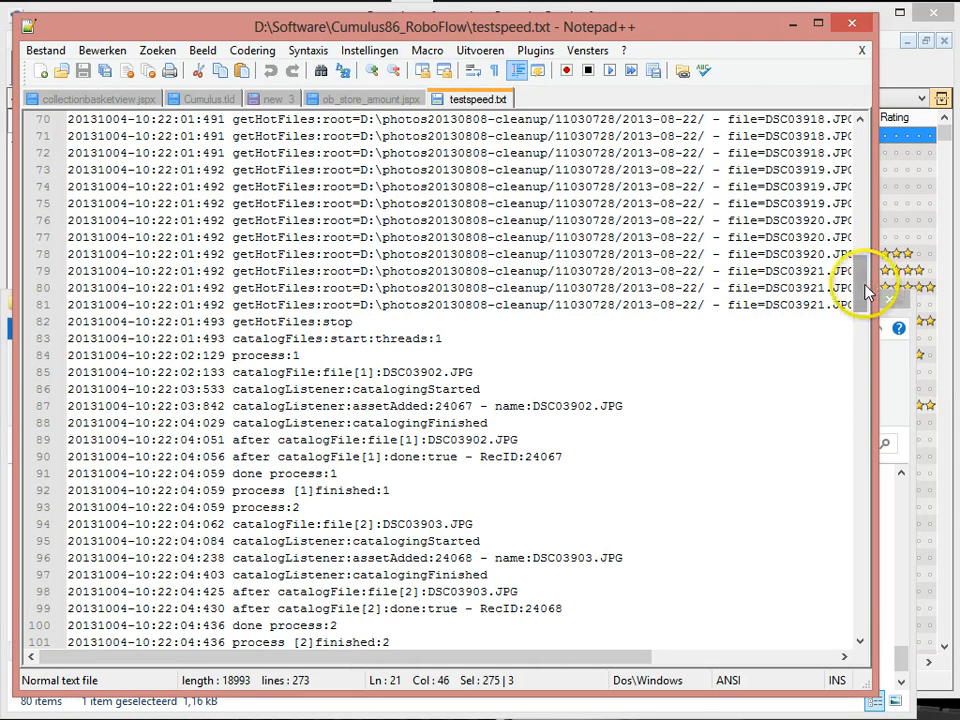
{"action": "left_click_drag", "start_coordinate": [864, 281], "coordinate": [866, 310]}
{"action": "left_click_drag", "start_coordinate": [420, 170], "coordinate": [438, 170]}
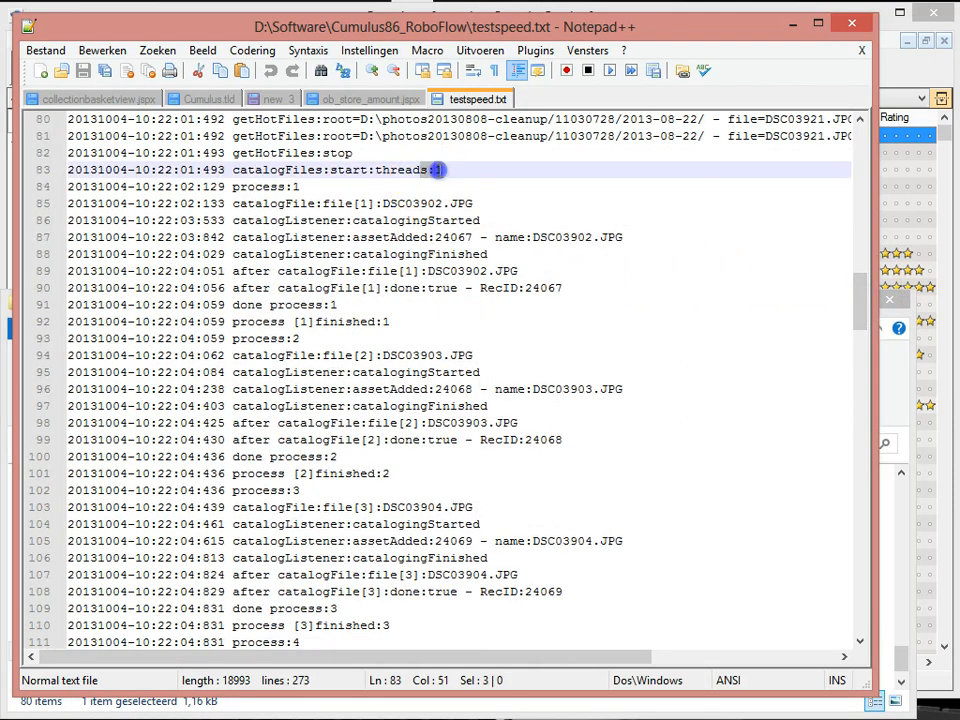
Examine the per-file cataloging entries from process 1 through to the summary at the end of the log
{"action": "left_click", "coordinate": [278, 186]}
{"action": "left_click_drag", "start_coordinate": [150, 186], "coordinate": [470, 424]}
{"action": "scroll", "coordinate": [497, 405], "scroll_direction": "down", "scroll_amount": 3}
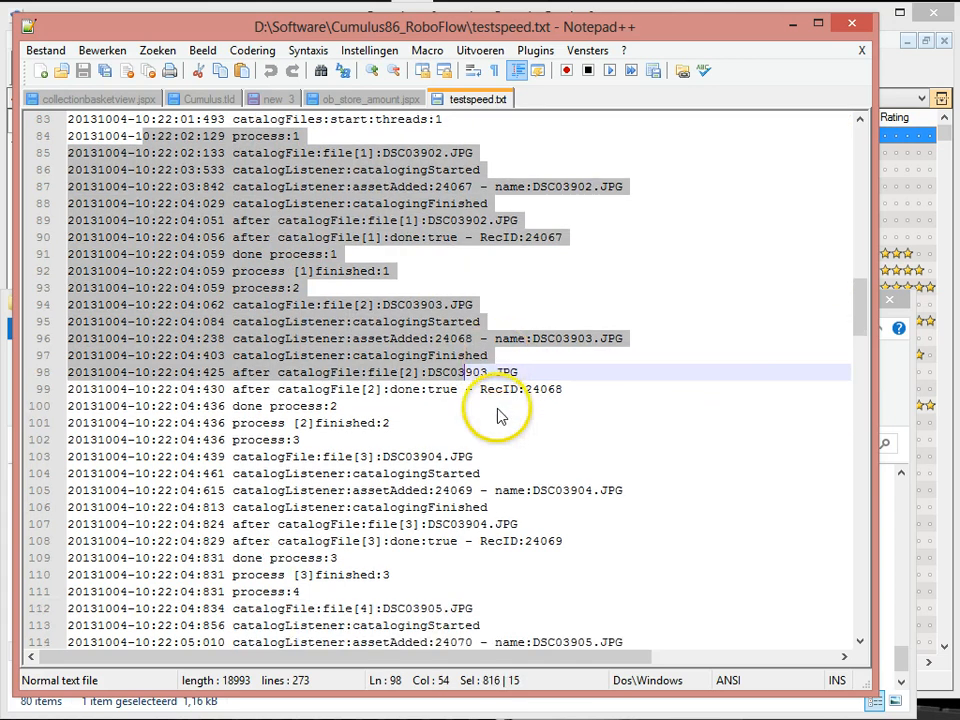
{"action": "scroll", "coordinate": [497, 405], "scroll_direction": "down", "scroll_amount": 8}
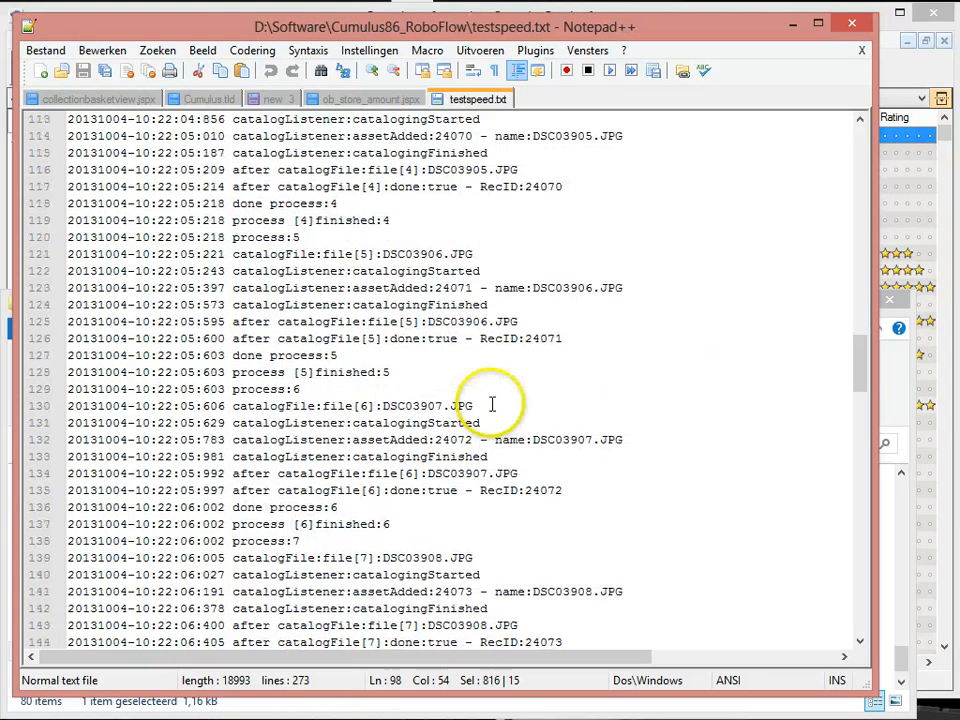
{"action": "scroll", "coordinate": [492, 404], "scroll_direction": "down", "scroll_amount": 11}
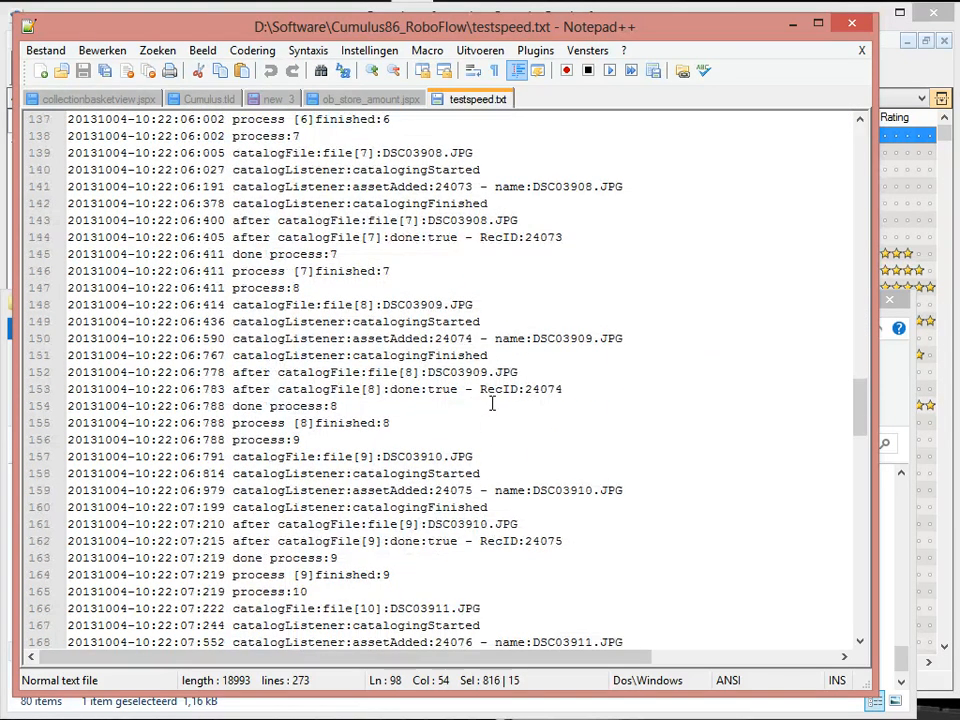
{"action": "scroll", "coordinate": [492, 404], "scroll_direction": "down", "scroll_amount": 5}
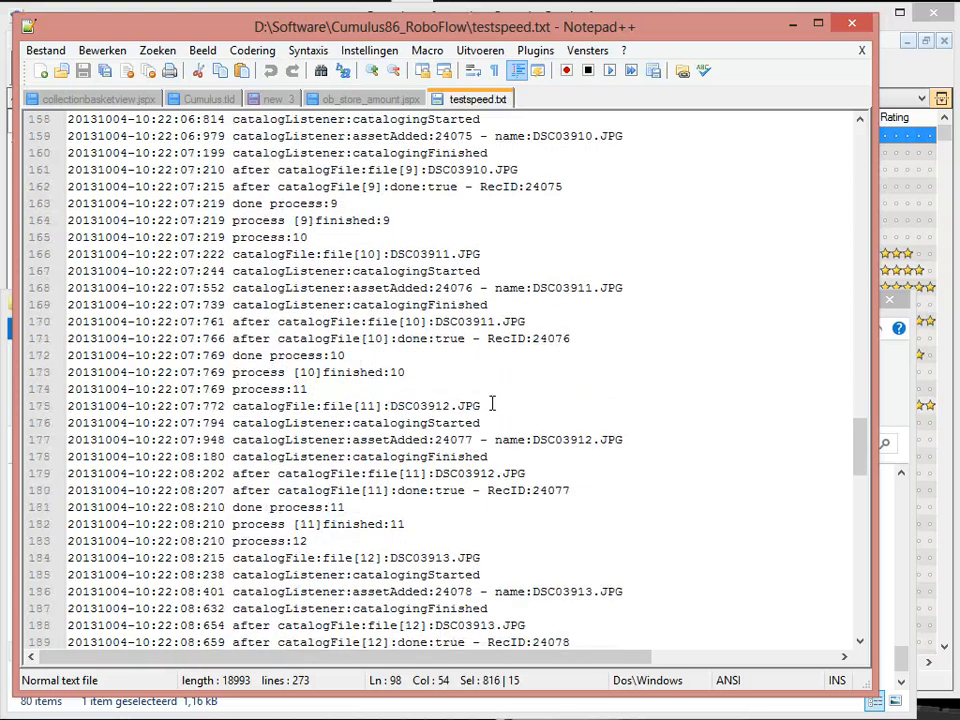
{"action": "scroll", "coordinate": [492, 404], "scroll_direction": "down", "scroll_amount": 20}
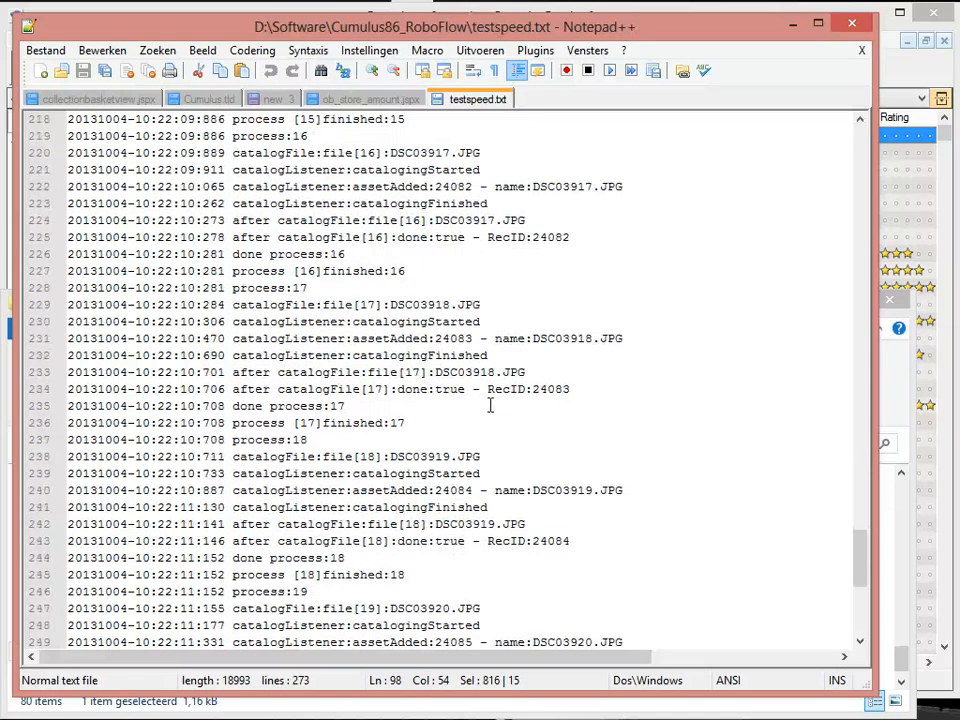
{"action": "scroll", "coordinate": [492, 404], "scroll_direction": "down", "scroll_amount": 3}
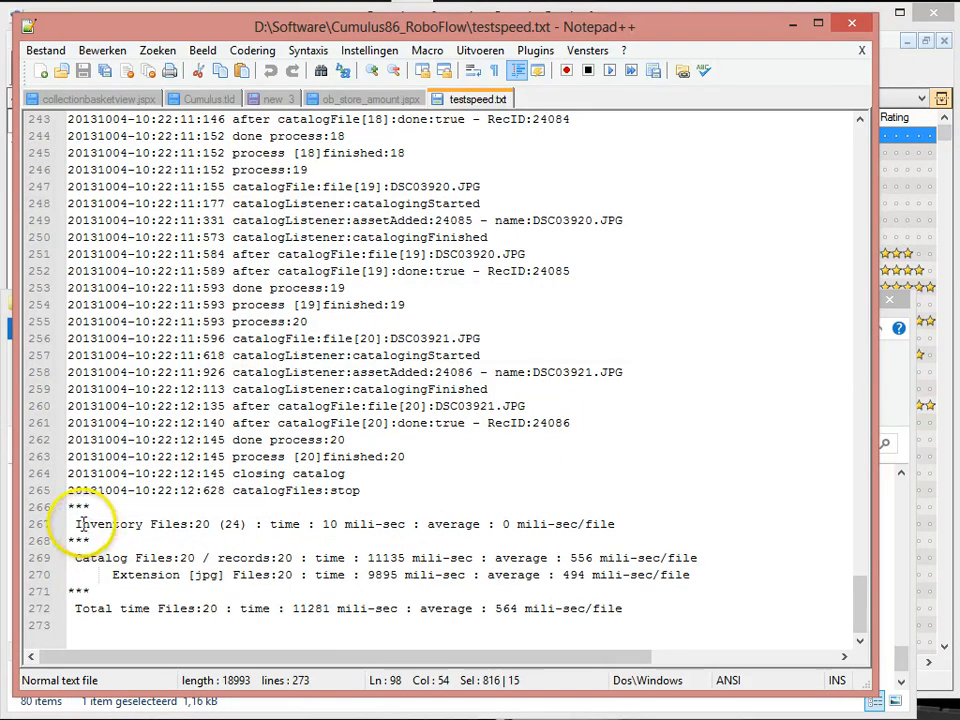
Examine the Inventory Files summary line: its file count, the number in parentheses, the time and the average per file
{"action": "left_click_drag", "start_coordinate": [78, 526], "coordinate": [650, 530]}
{"action": "left_click", "coordinate": [645, 492]}
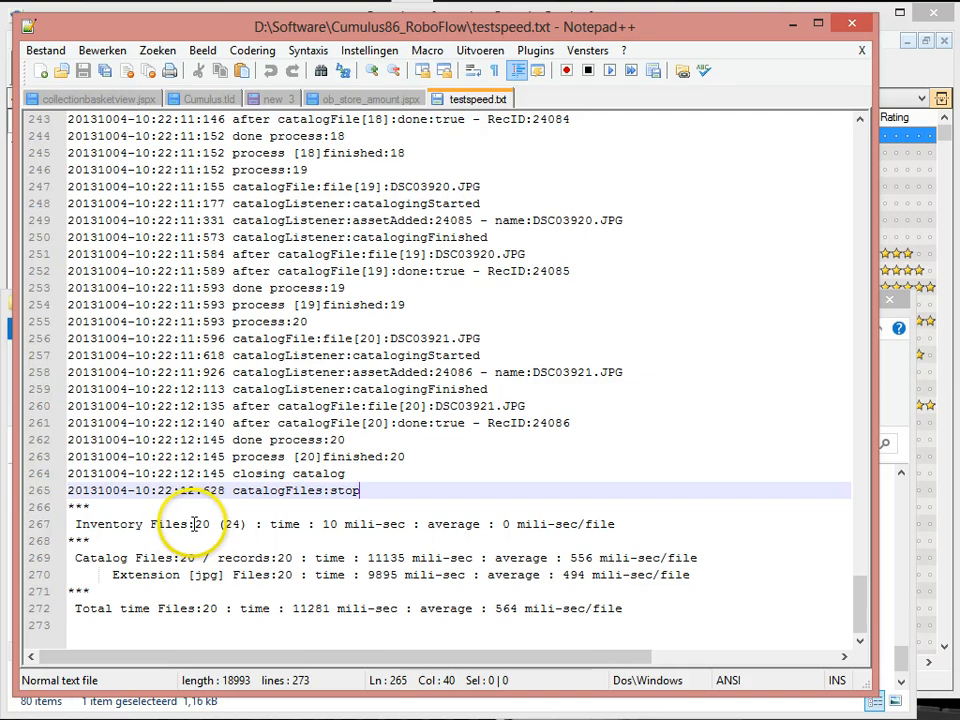
{"action": "left_click_drag", "start_coordinate": [195, 525], "coordinate": [217, 526]}
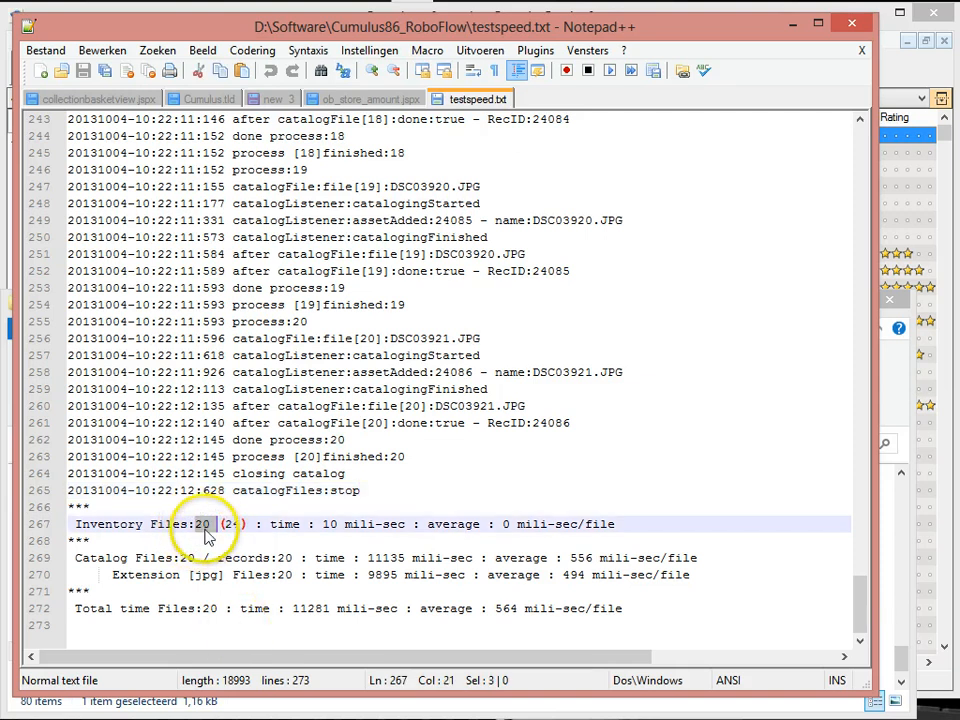
{"action": "left_click", "coordinate": [206, 527]}
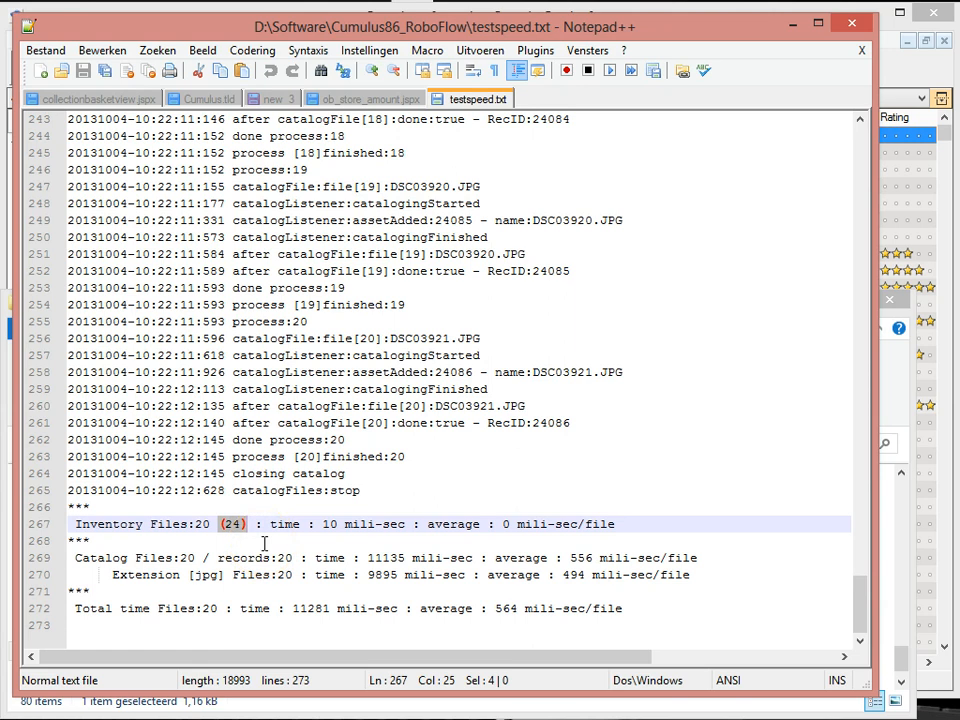
{"action": "left_click_drag", "start_coordinate": [246, 524], "coordinate": [228, 524]}
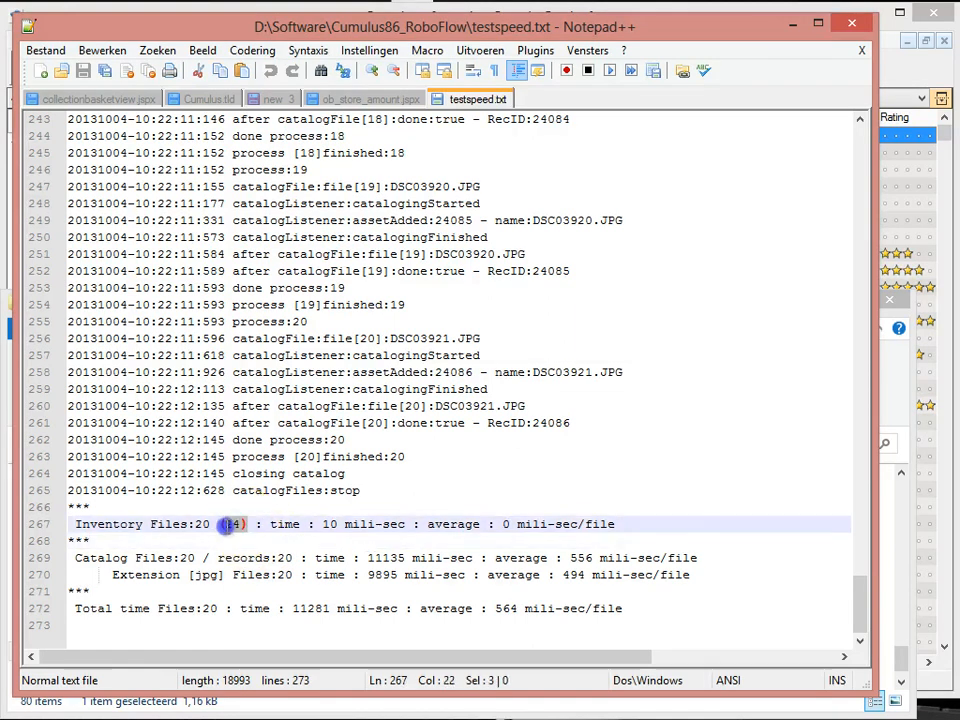
{"action": "left_click", "coordinate": [228, 540]}
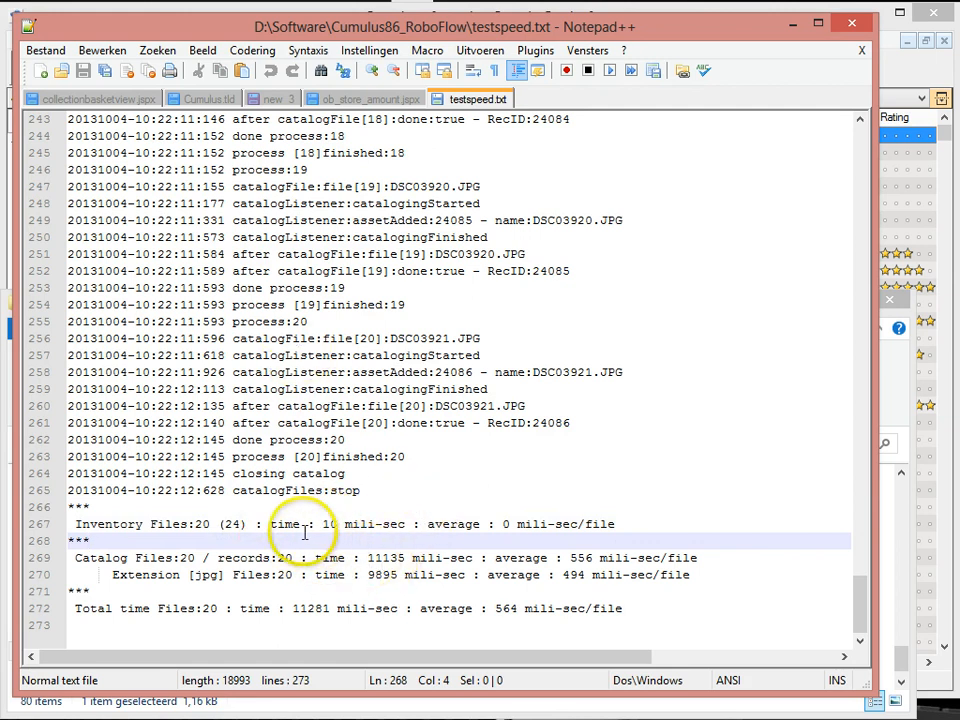
{"action": "left_click_drag", "start_coordinate": [315, 524], "coordinate": [337, 524]}
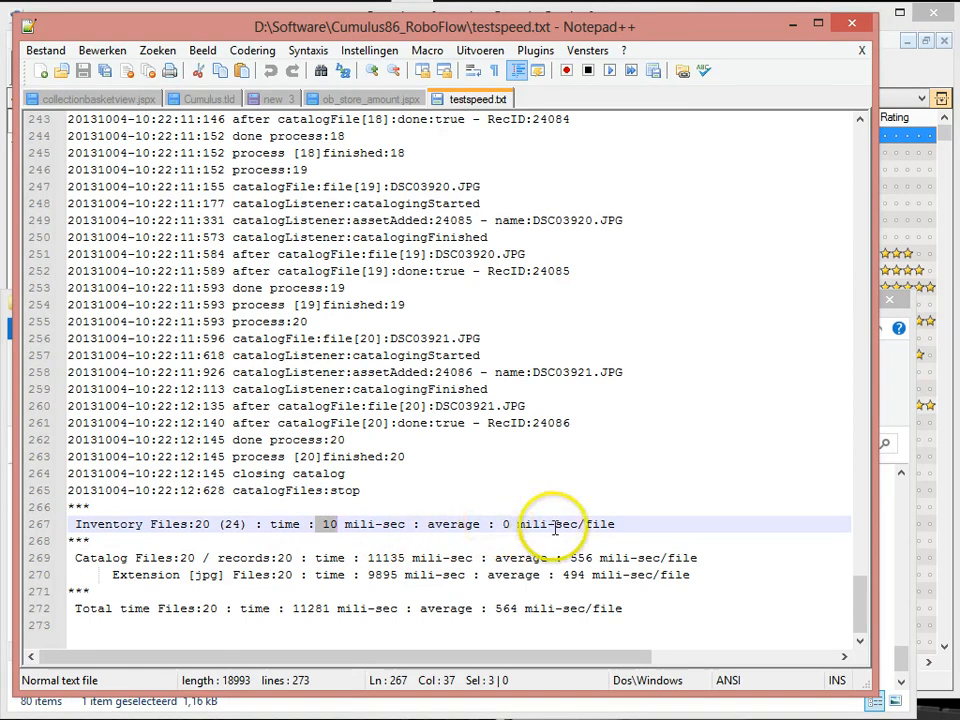
{"action": "left_click_drag", "start_coordinate": [496, 524], "coordinate": [509, 524]}
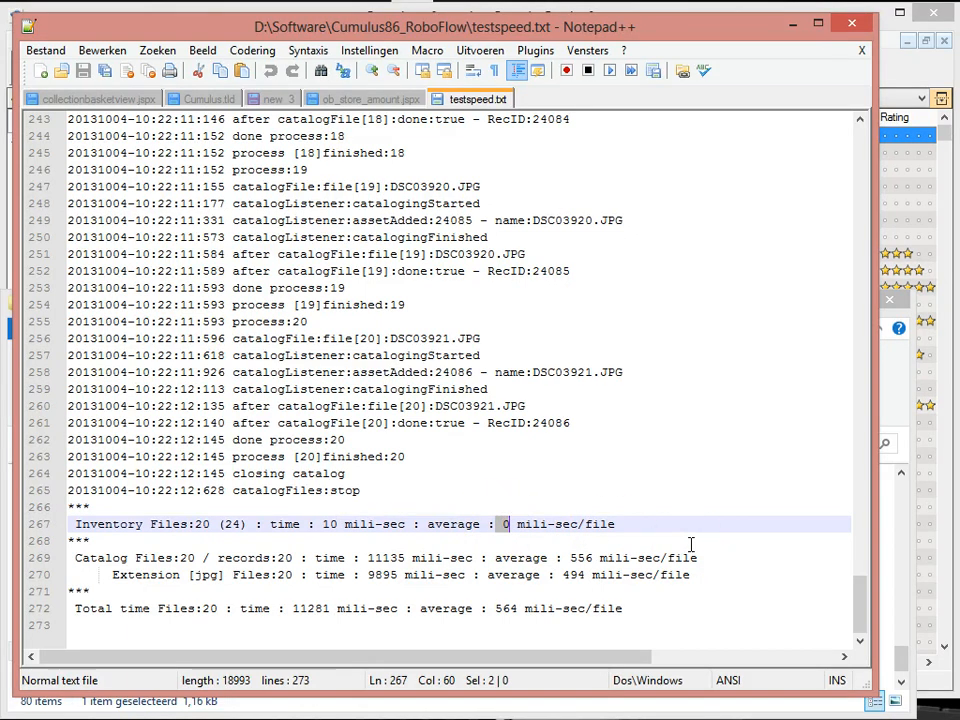
Examine the Catalog Files summary line's record count, time and average, and the average on the jpg extension line
{"action": "left_click", "coordinate": [186, 558]}
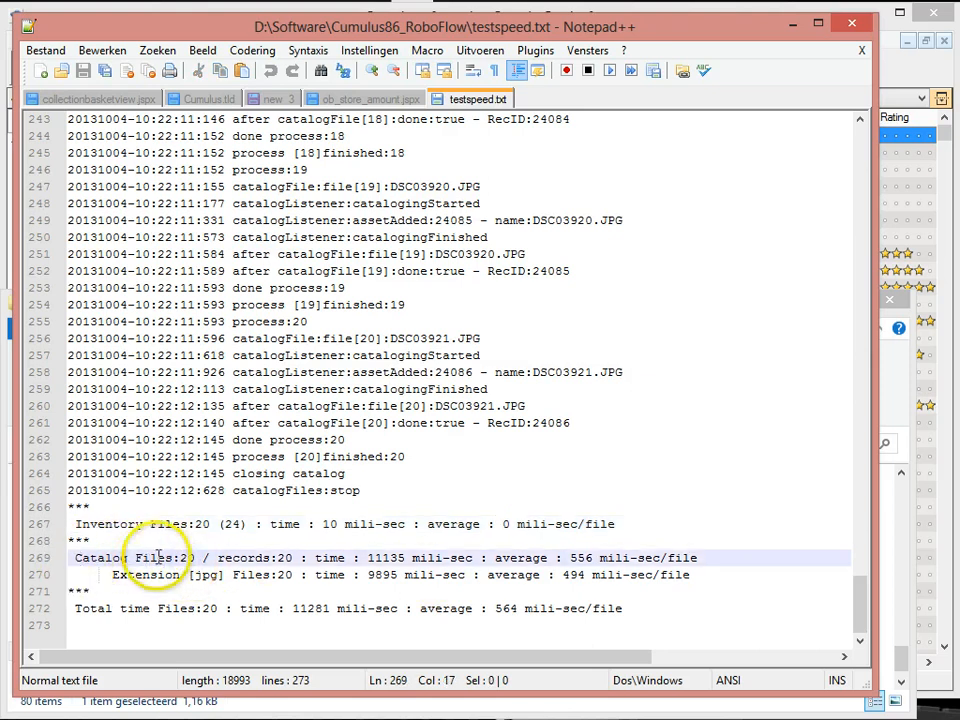
{"action": "left_click_drag", "start_coordinate": [96, 558], "coordinate": [700, 565]}
{"action": "left_click", "coordinate": [346, 560]}
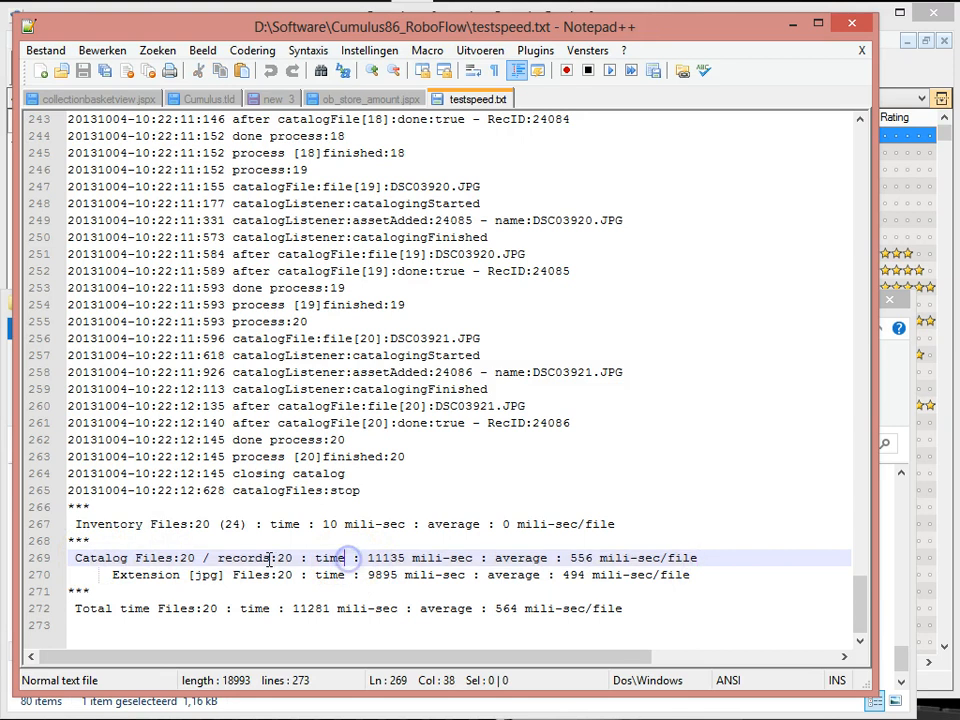
{"action": "double_click", "coordinate": [284, 559]}
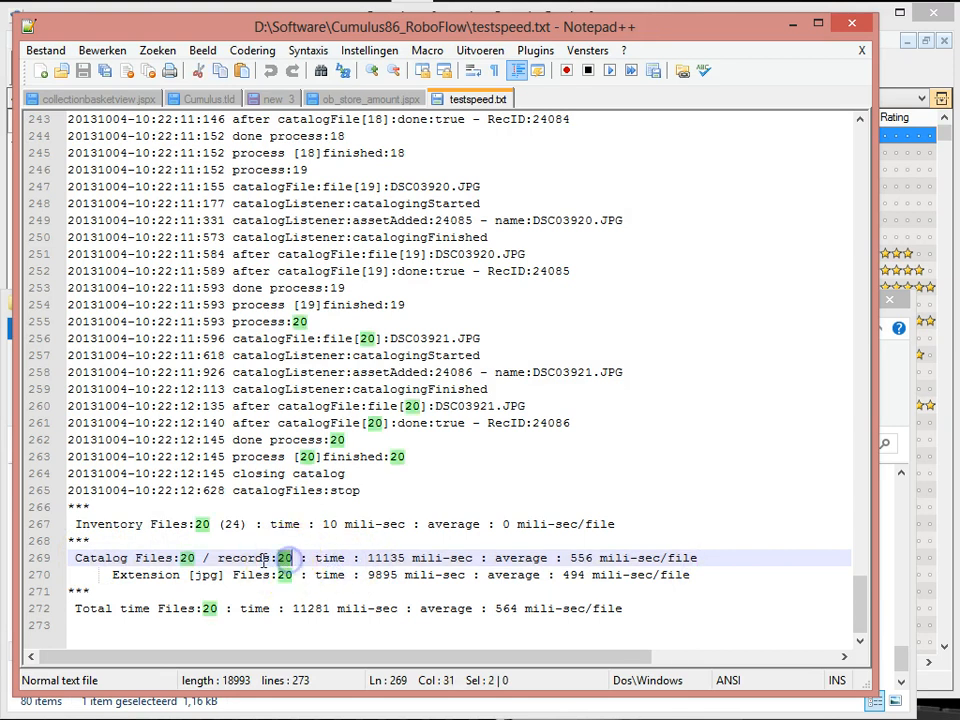
{"action": "left_click", "coordinate": [408, 559]}
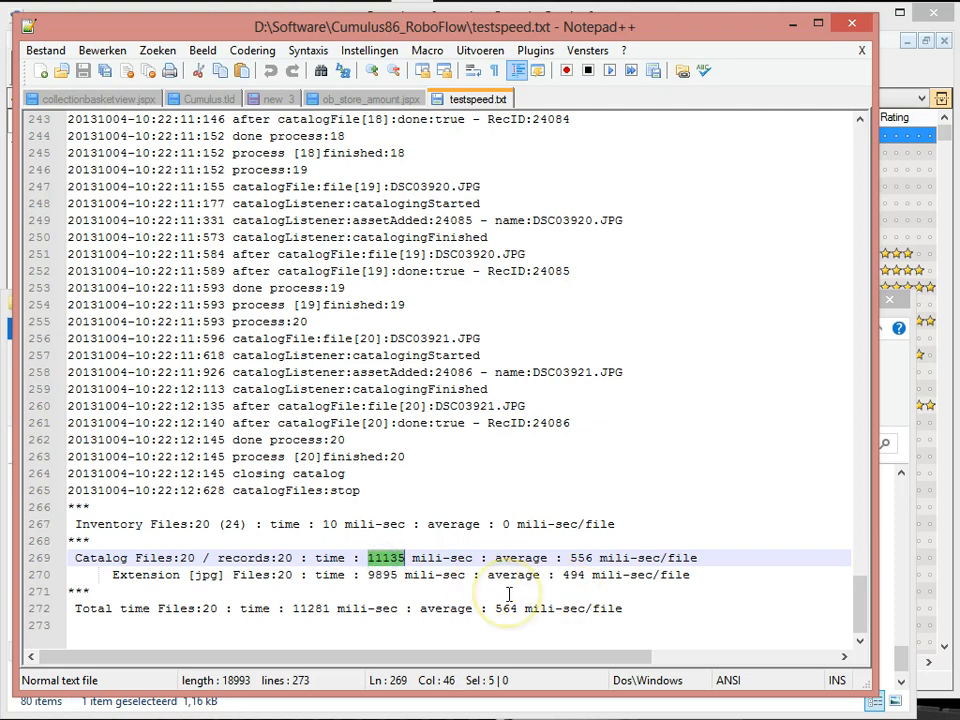
{"action": "double_click", "coordinate": [578, 558]}
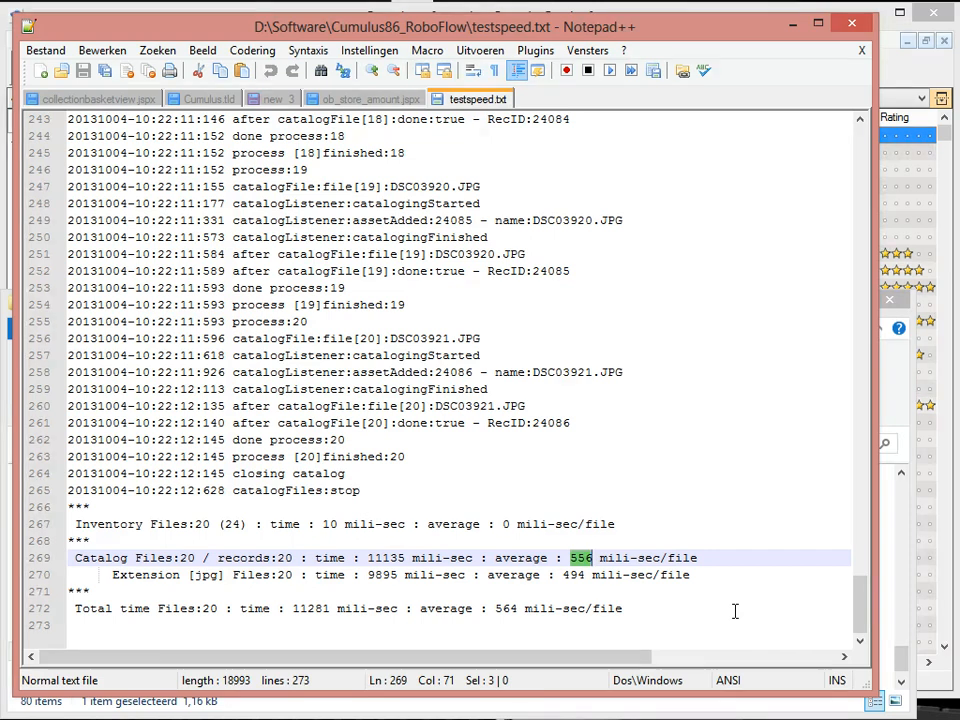
{"action": "left_click", "coordinate": [572, 577]}
{"action": "double_click", "coordinate": [572, 577]}
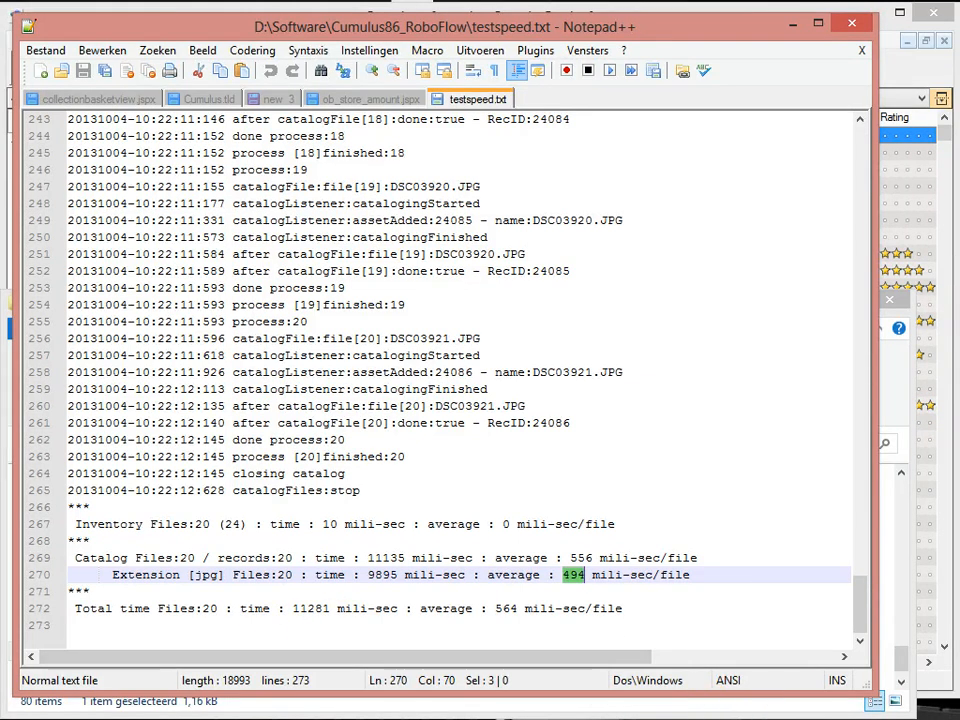
Edit testspeed.bat, commenting out the D:\photos20130808-cleanup folder line with REM and activating the \\GO4FLOW2\Data\temp\photos20130808-cleanup folder line
{"action": "left_click", "coordinate": [842, 710]}
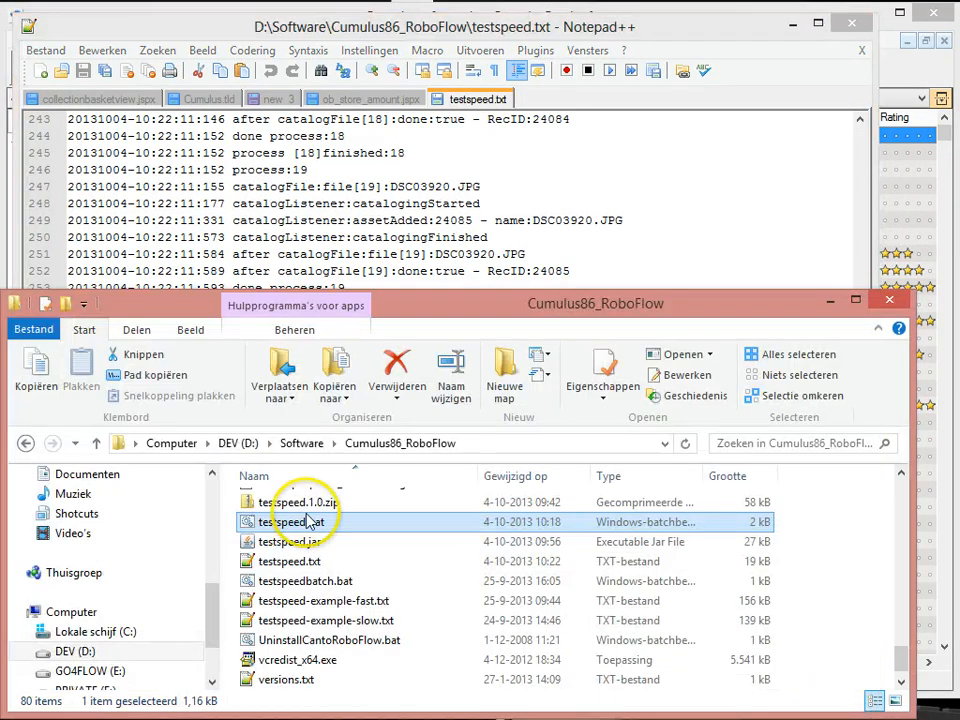
{"action": "right_click", "coordinate": [288, 523]}
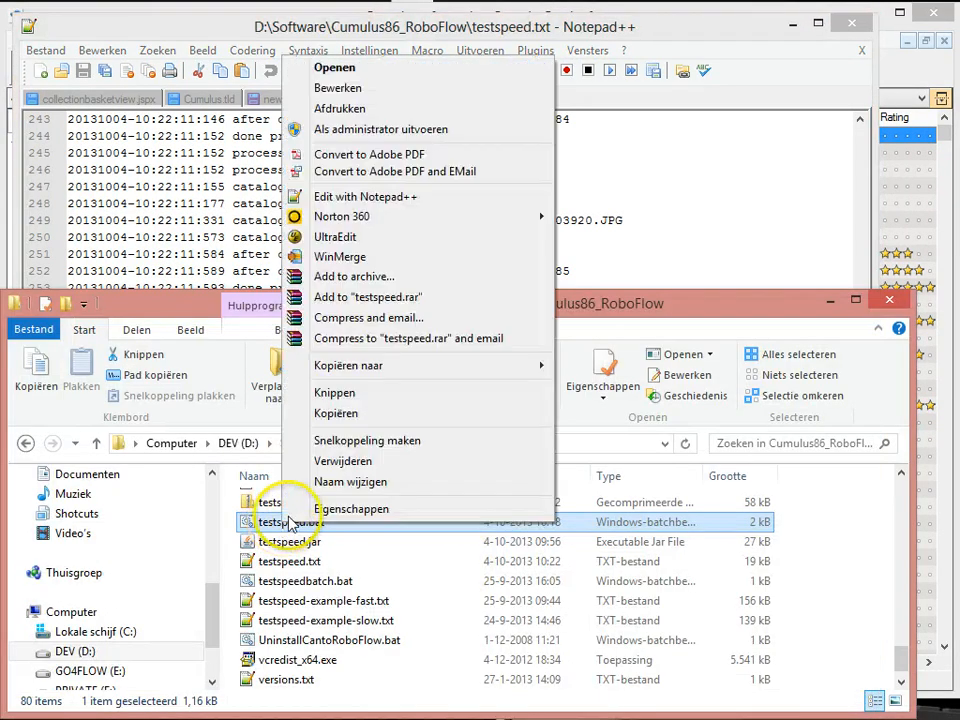
{"action": "left_click", "coordinate": [338, 89]}
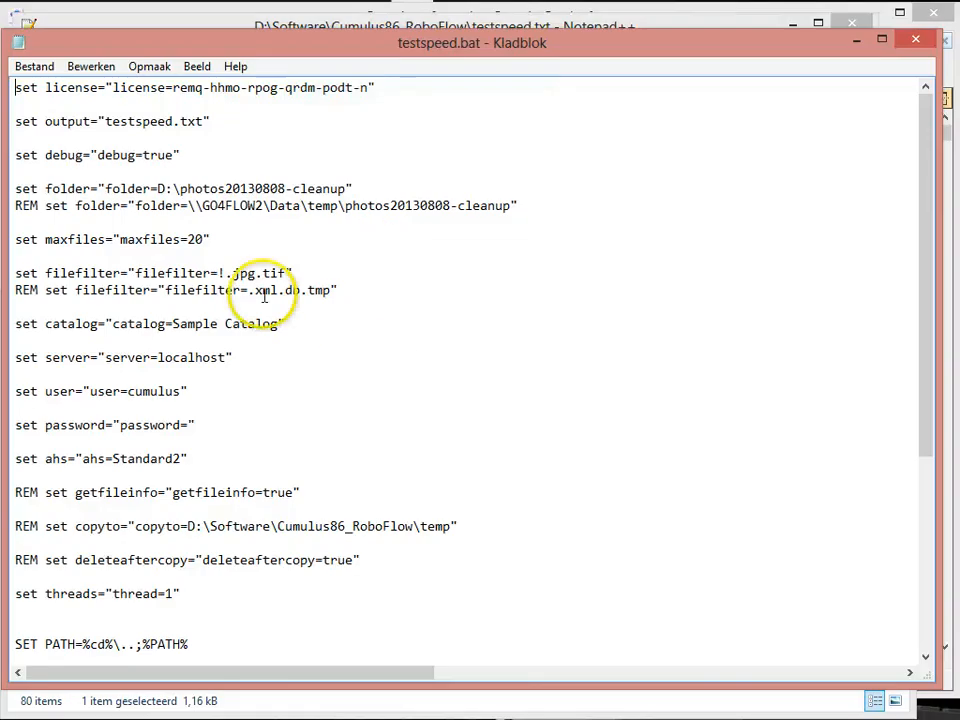
{"action": "left_click", "coordinate": [18, 190]}
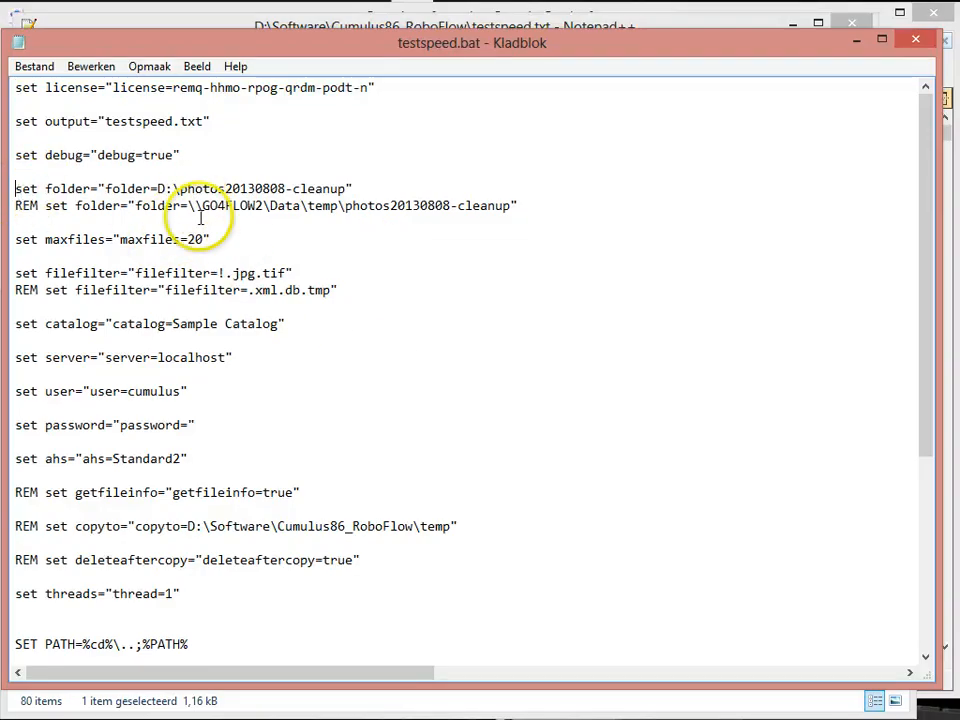
{"action": "type", "text": "REM"}
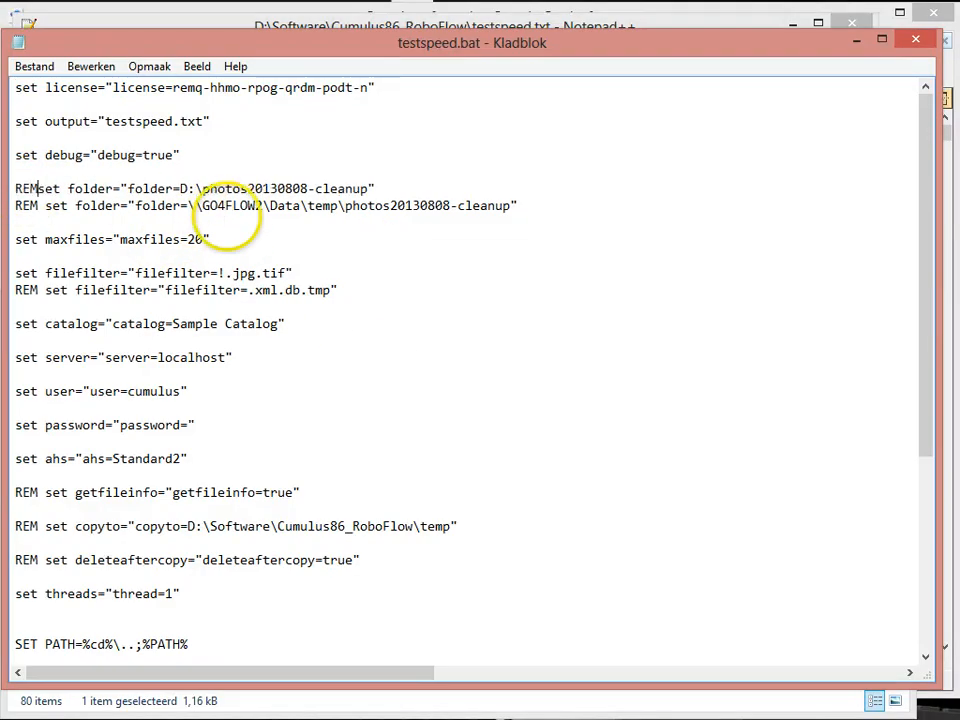
{"action": "key", "text": "Down"}
{"action": "key", "text": "BackSpace"}
{"action": "key", "text": "BackSpace"}
{"action": "key", "text": "BackSpace"}
{"action": "key", "text": "BackSpace"}
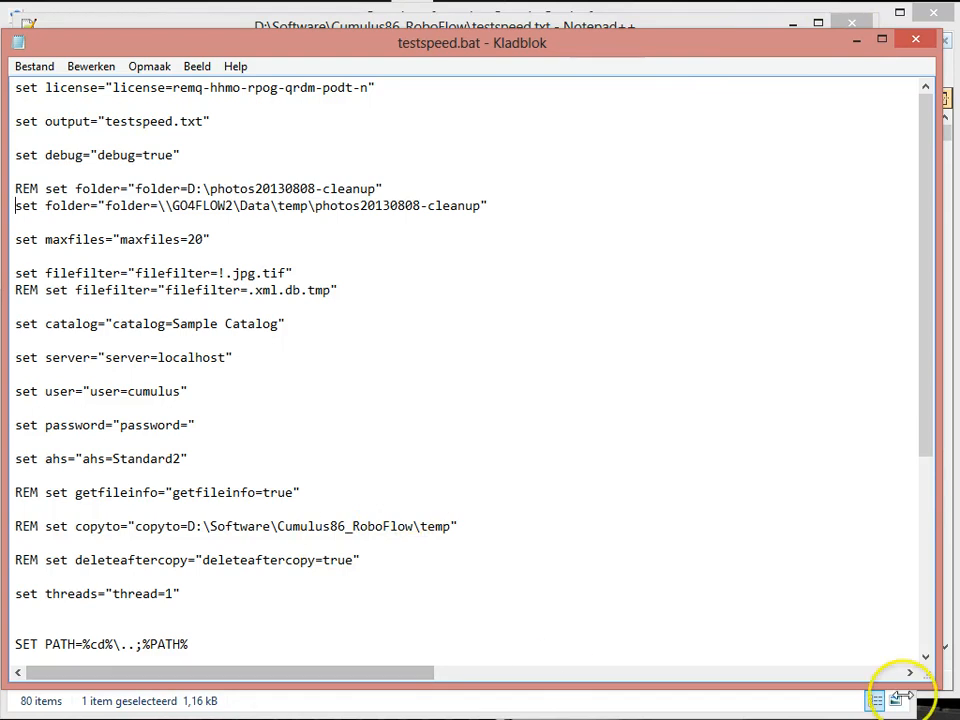
Run testspeed.bat to completion and reload the updated testspeed.txt in Notepad++
{"action": "left_click", "coordinate": [840, 705]}
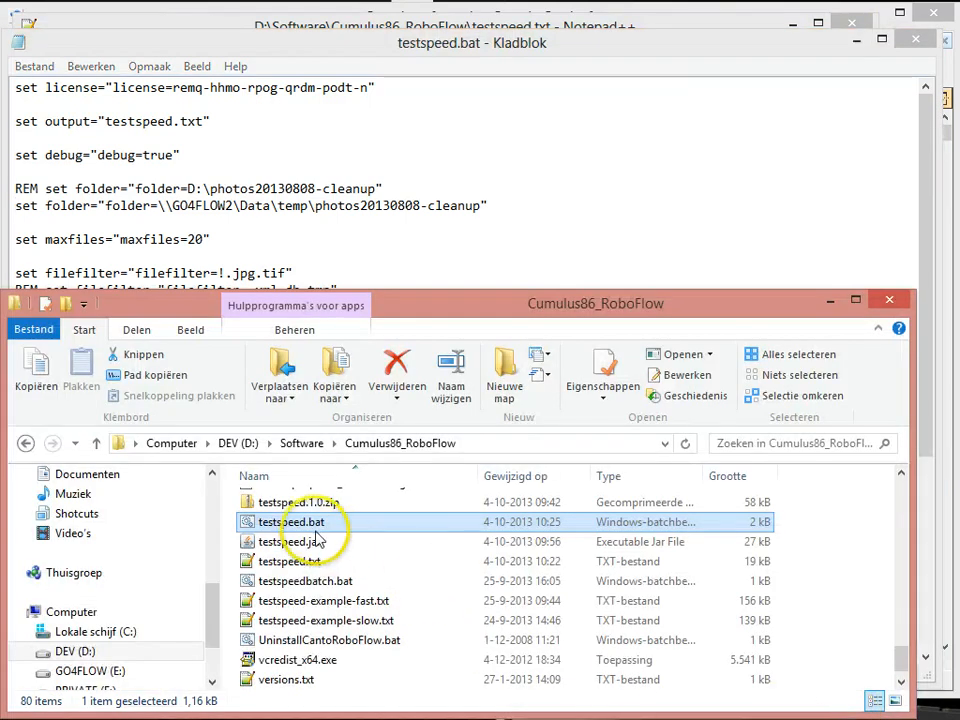
{"action": "double_click", "coordinate": [318, 524]}
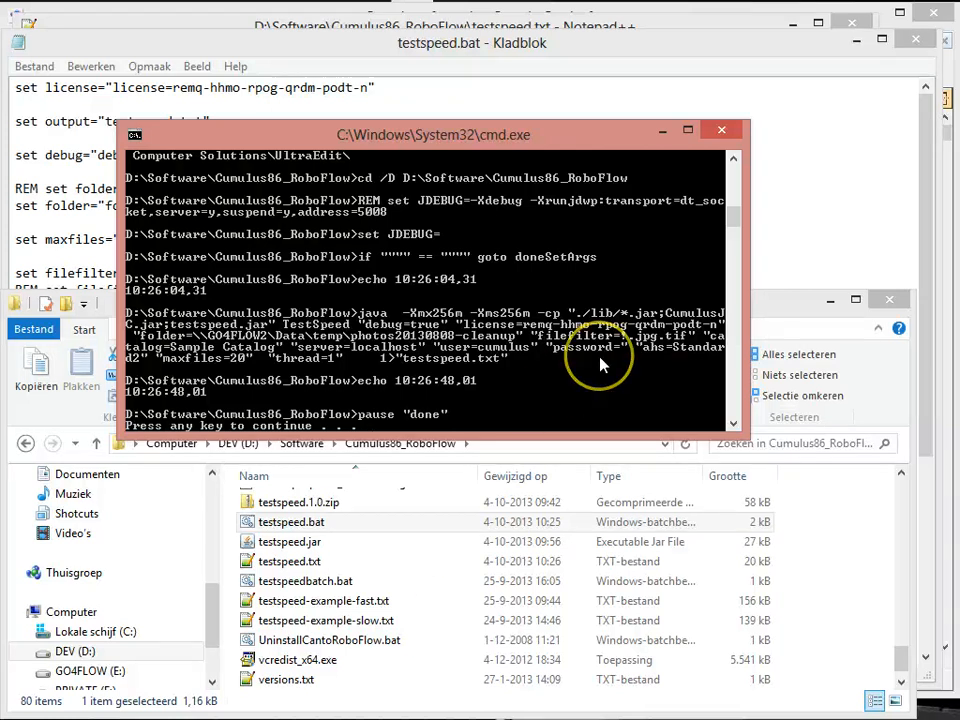
{"action": "key", "text": "Return"}
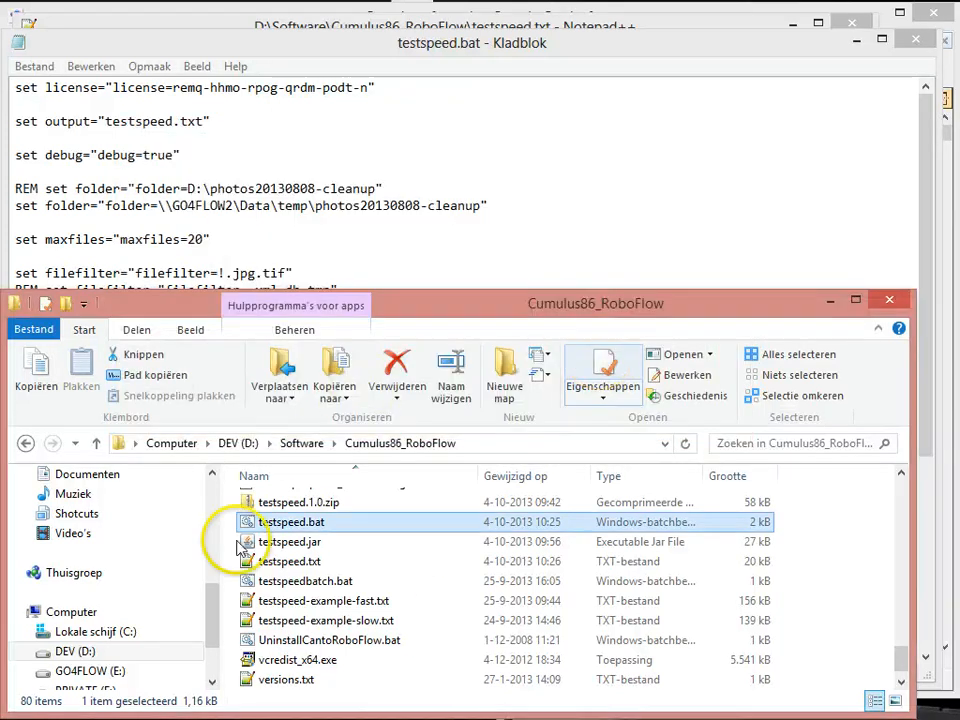
{"action": "double_click", "coordinate": [292, 568]}
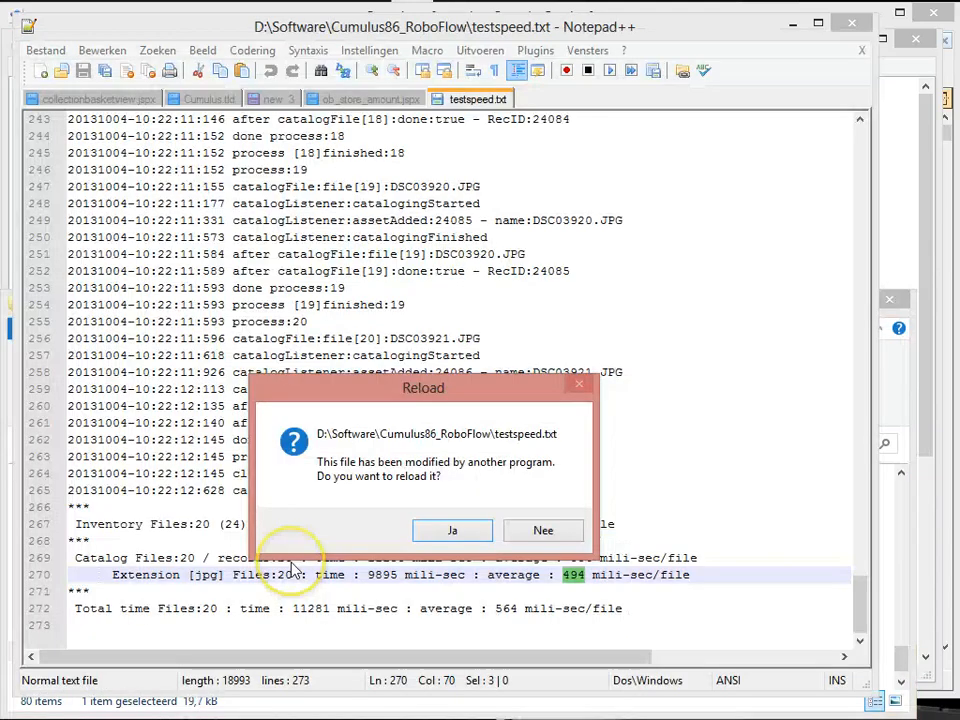
{"action": "left_click", "coordinate": [455, 527]}
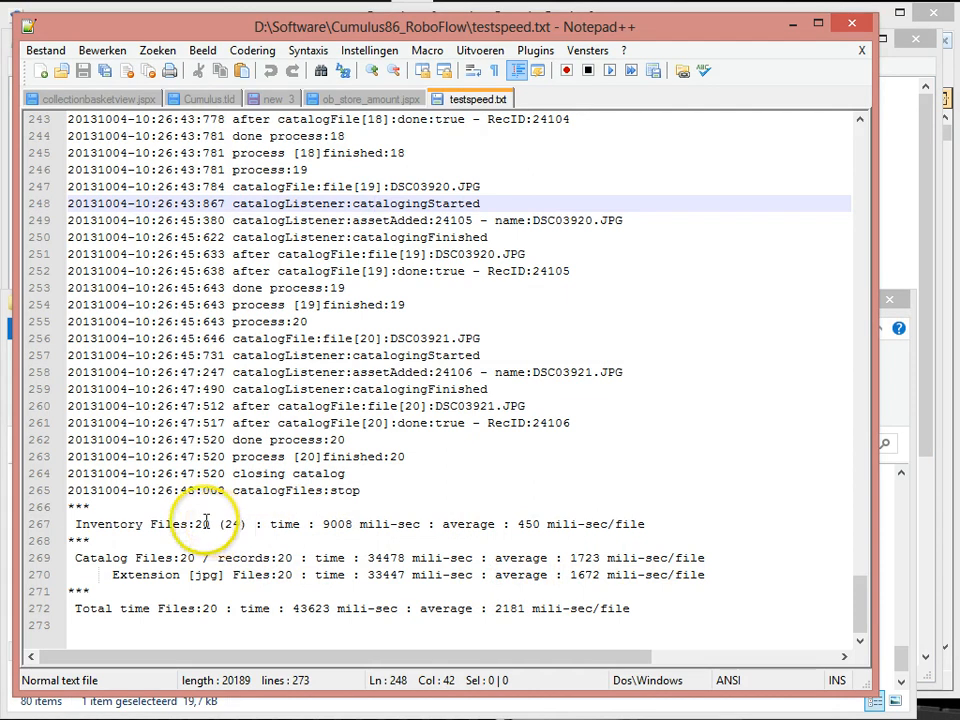
Examine the new Inventory Files summary line for the network folder: the file counts and the average time per file
{"action": "left_click_drag", "start_coordinate": [172, 524], "coordinate": [292, 524]}
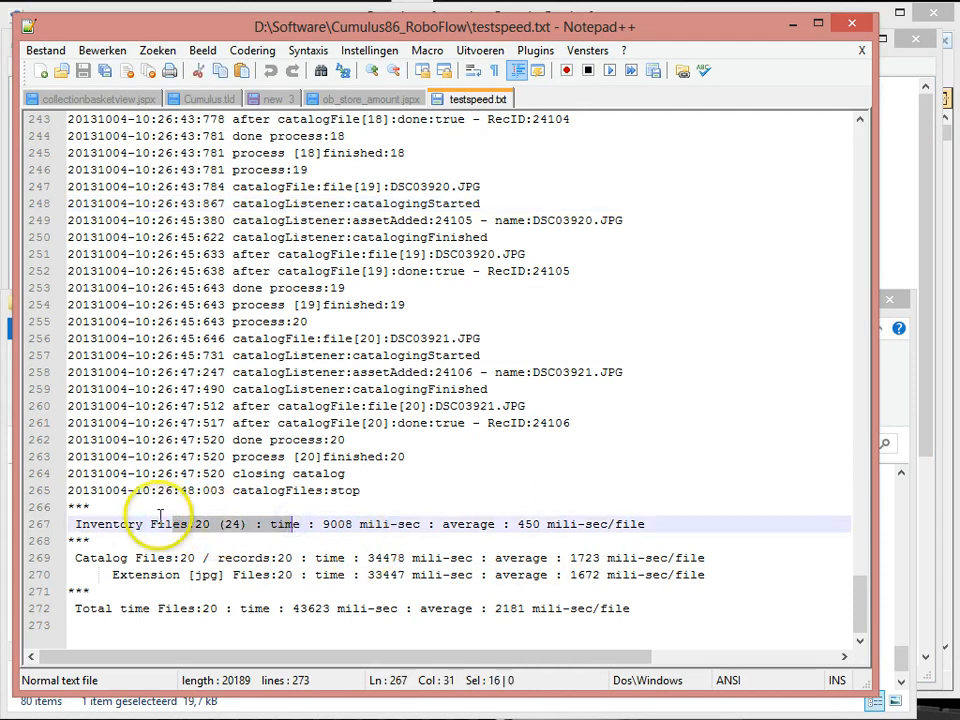
{"action": "left_click_drag", "start_coordinate": [172, 524], "coordinate": [254, 522]}
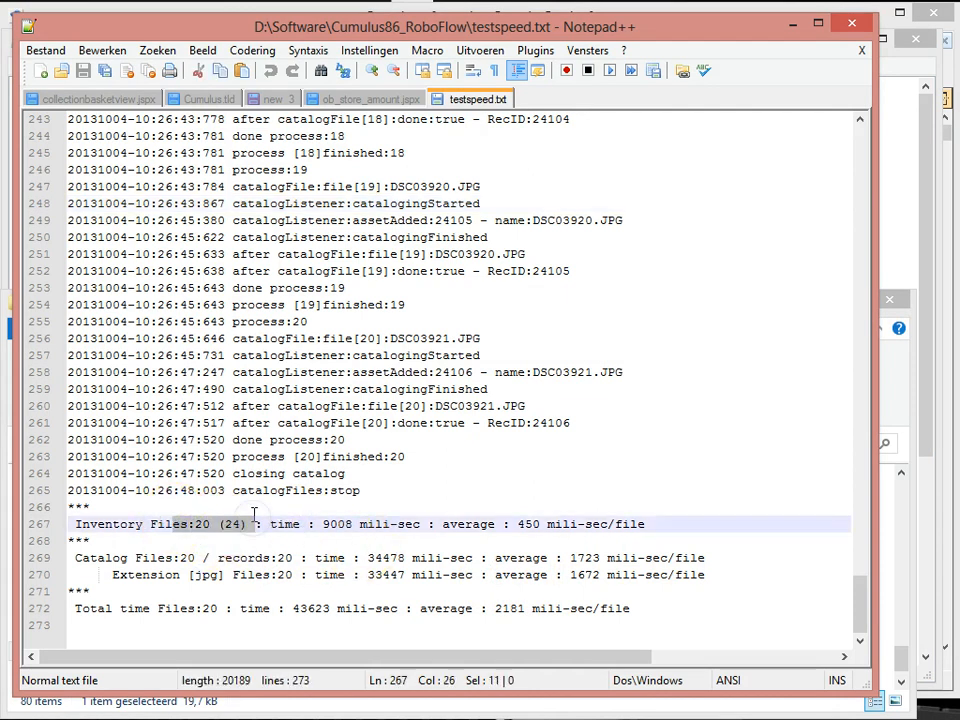
{"action": "left_click", "coordinate": [425, 548]}
{"action": "left_click_drag", "start_coordinate": [514, 523], "coordinate": [539, 523]}
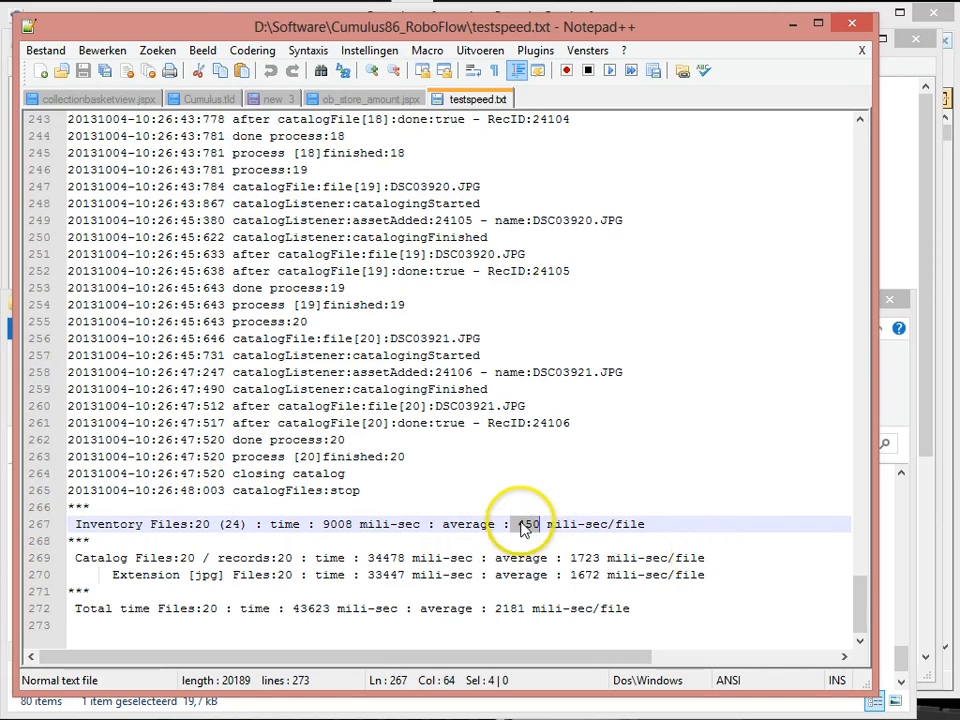
{"action": "left_click", "coordinate": [525, 523]}
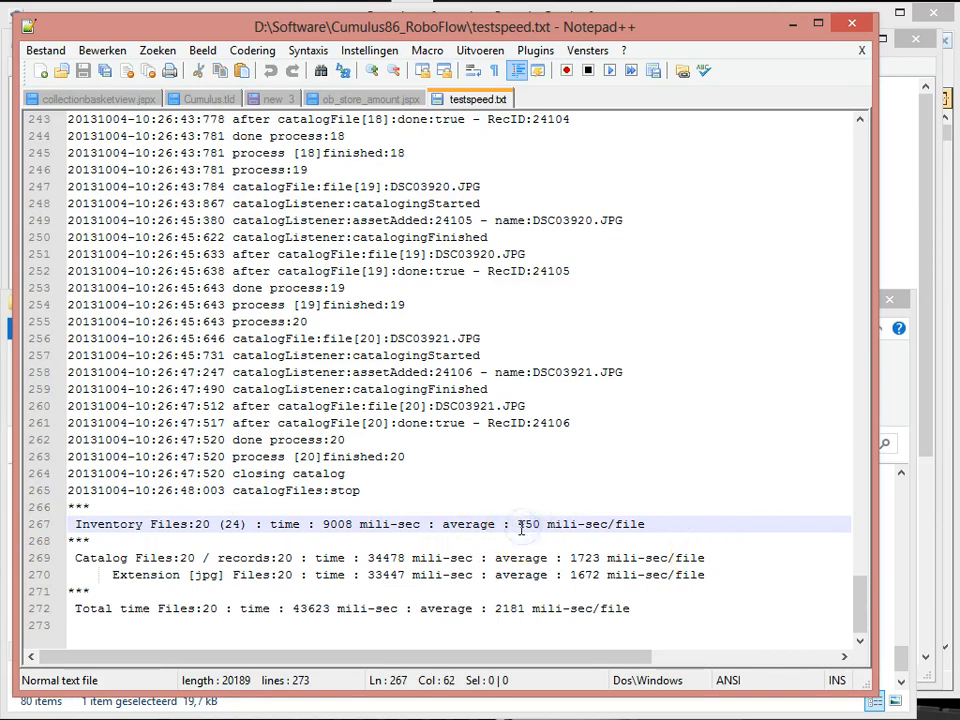
{"action": "left_click_drag", "start_coordinate": [518, 523], "coordinate": [539, 524]}
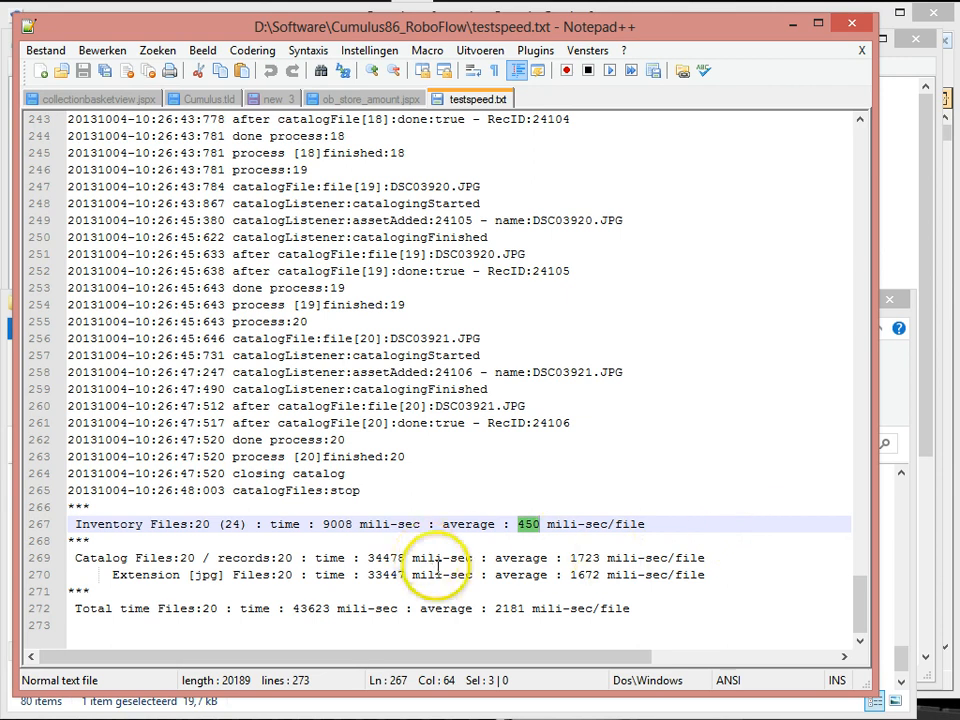
Examine the average per file on the jpg extension line and on the Total time line
{"action": "left_click", "coordinate": [413, 575]}
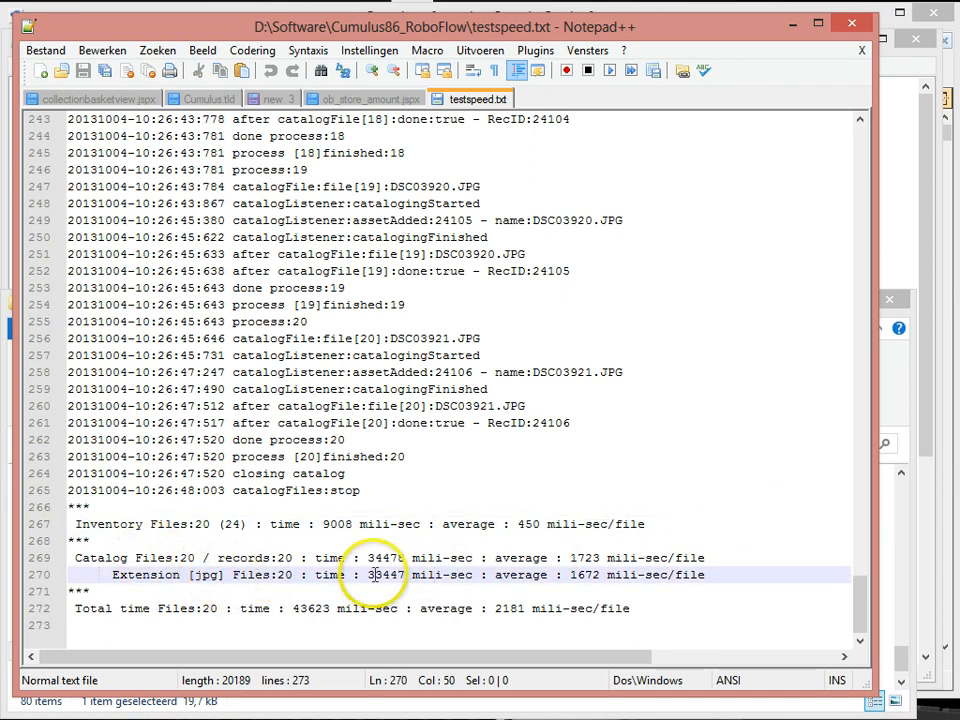
{"action": "left_click_drag", "start_coordinate": [570, 576], "coordinate": [604, 578]}
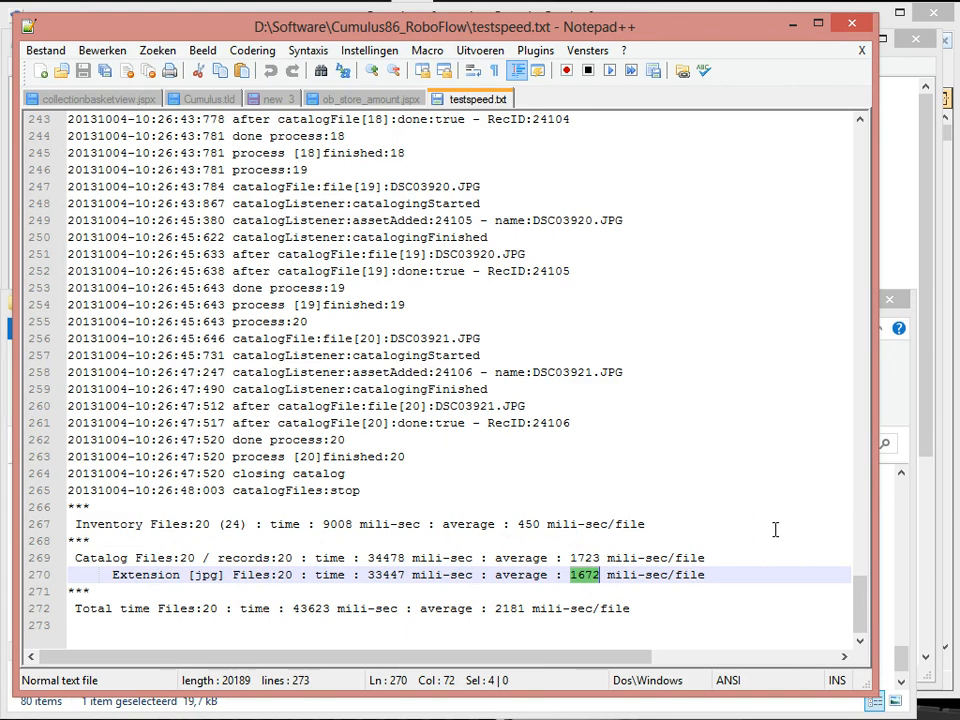
{"action": "left_click_drag", "start_coordinate": [495, 609], "coordinate": [524, 609]}
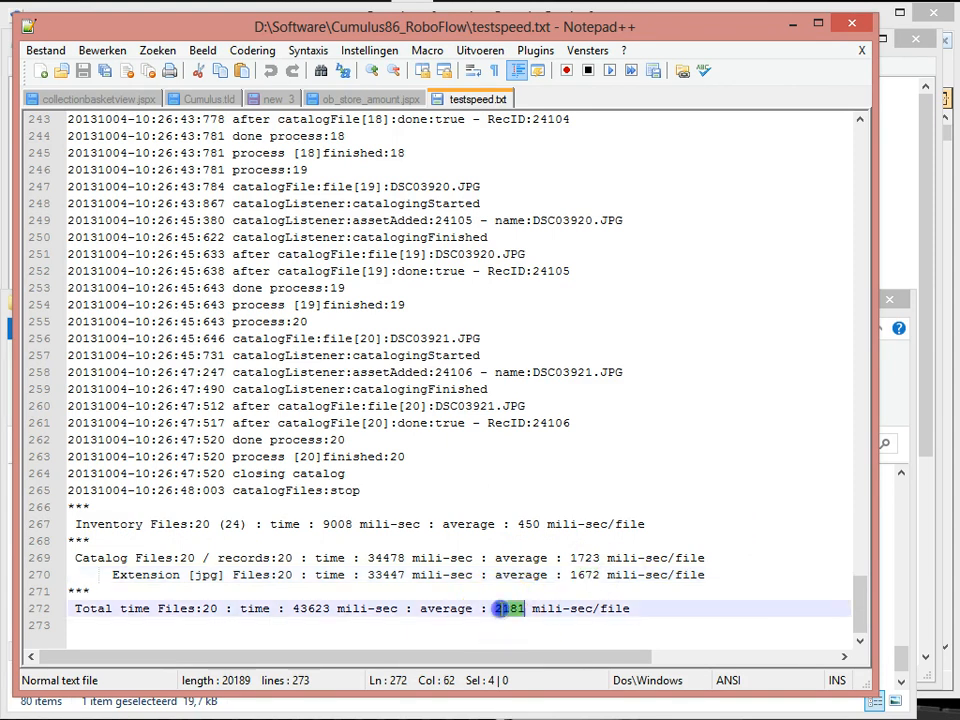